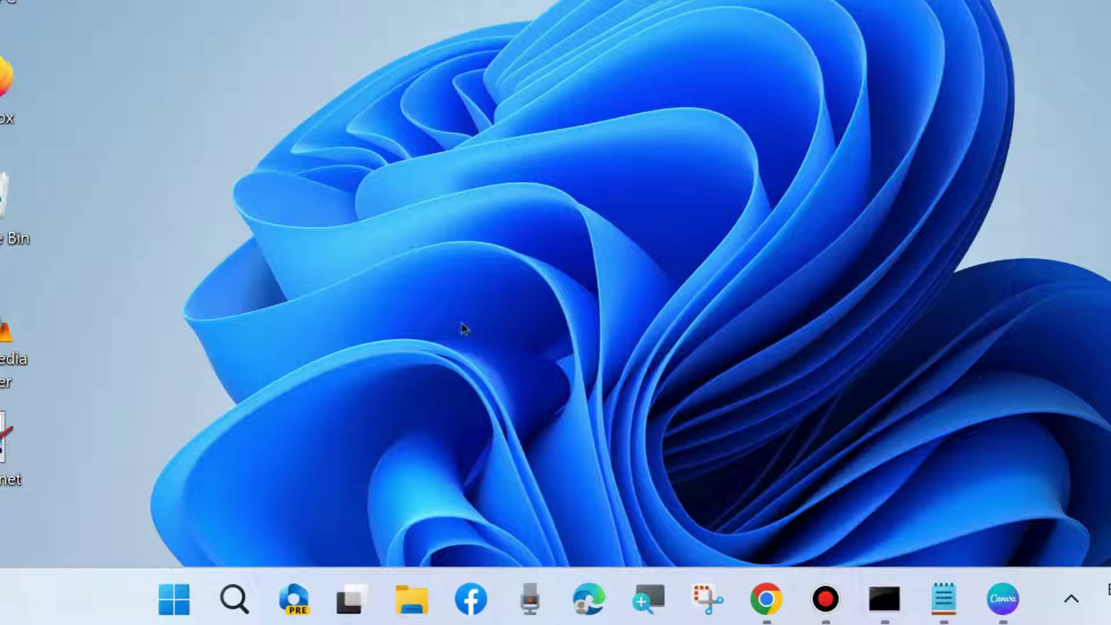
- Open the Run dialog from the Start context menu and paste msdt.exe -id DeviceDiagnostic into it
right_click(174, 599)
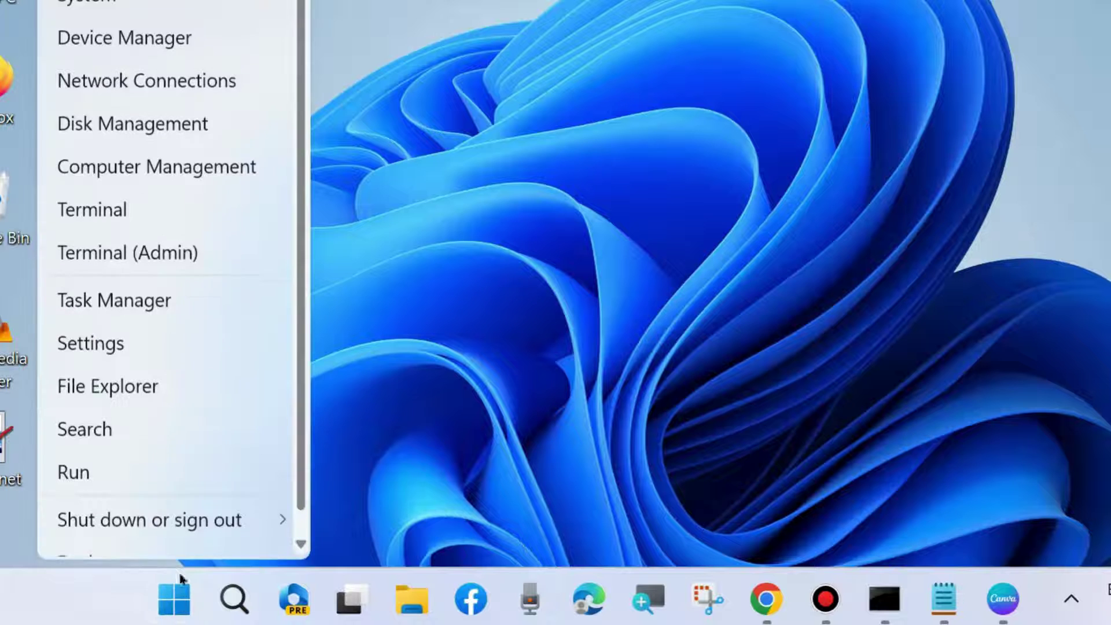
left_click(114, 473)
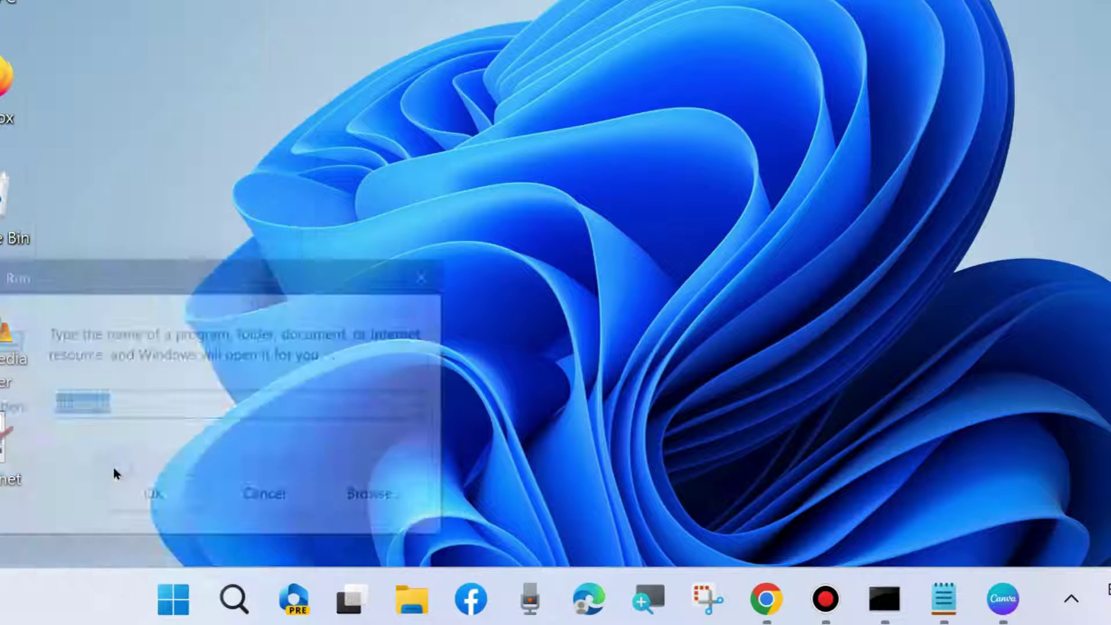
left_click_drag(148, 275, 524, 83)
type("msdt.exe -id DeviceDiagnostic")
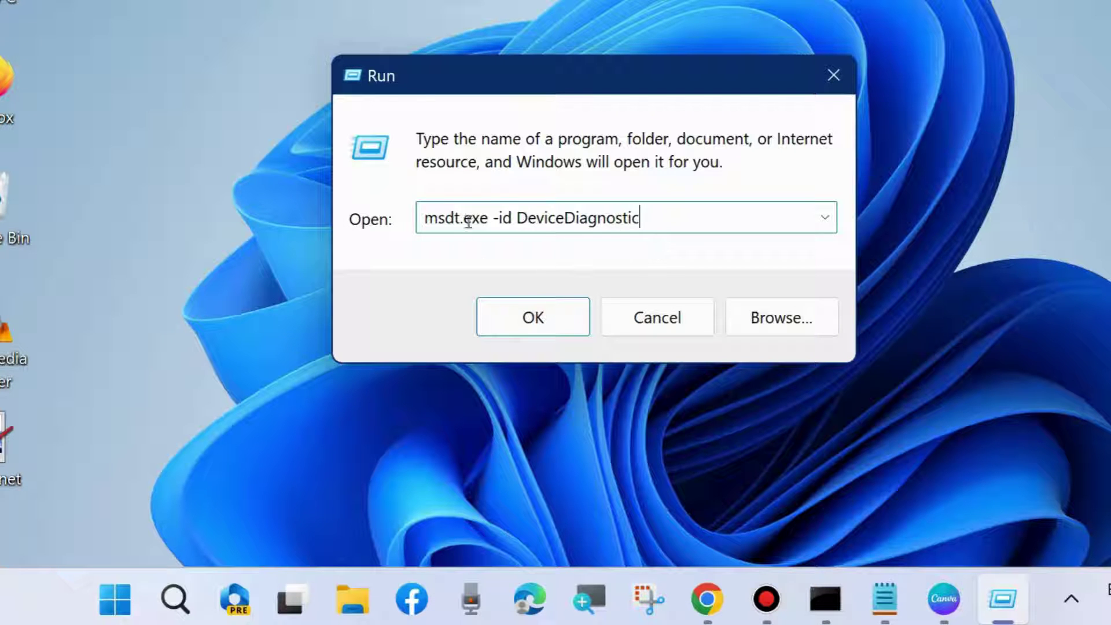
- Launch the Hardware and Devices troubleshooter, start detection with automatic repairs, then close it
left_click(525, 318)
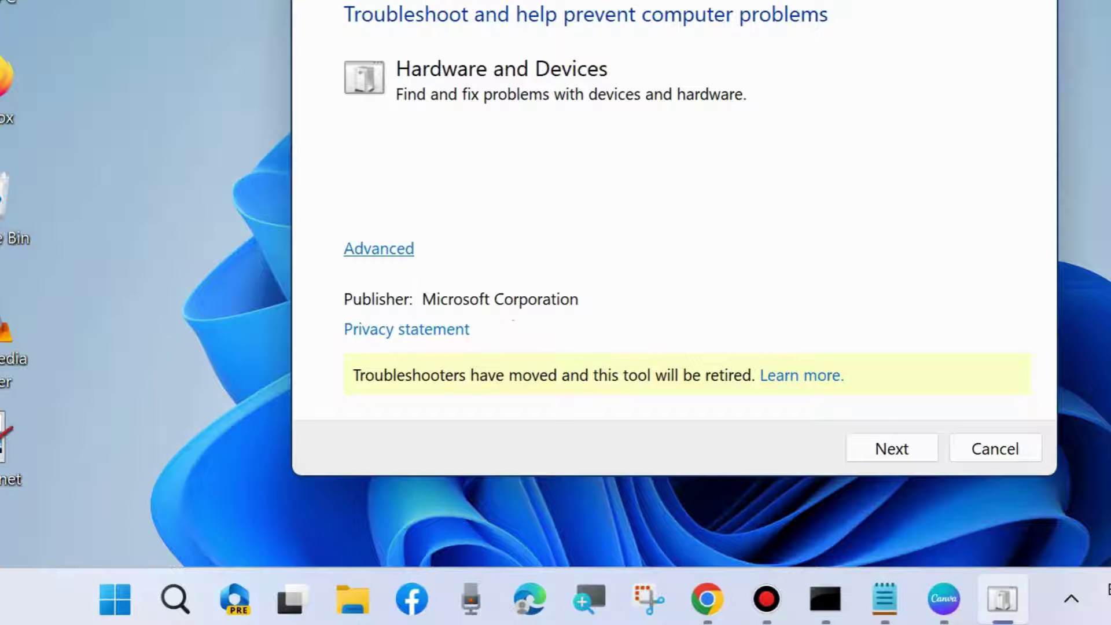
left_click_drag(643, 0, 570, 2)
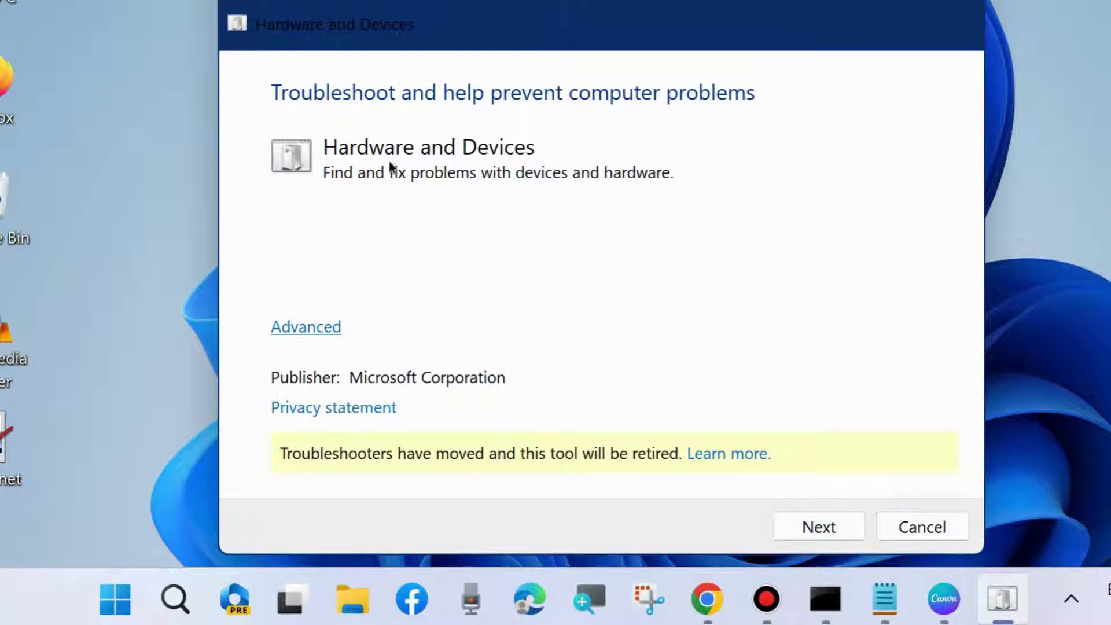
left_click(298, 328)
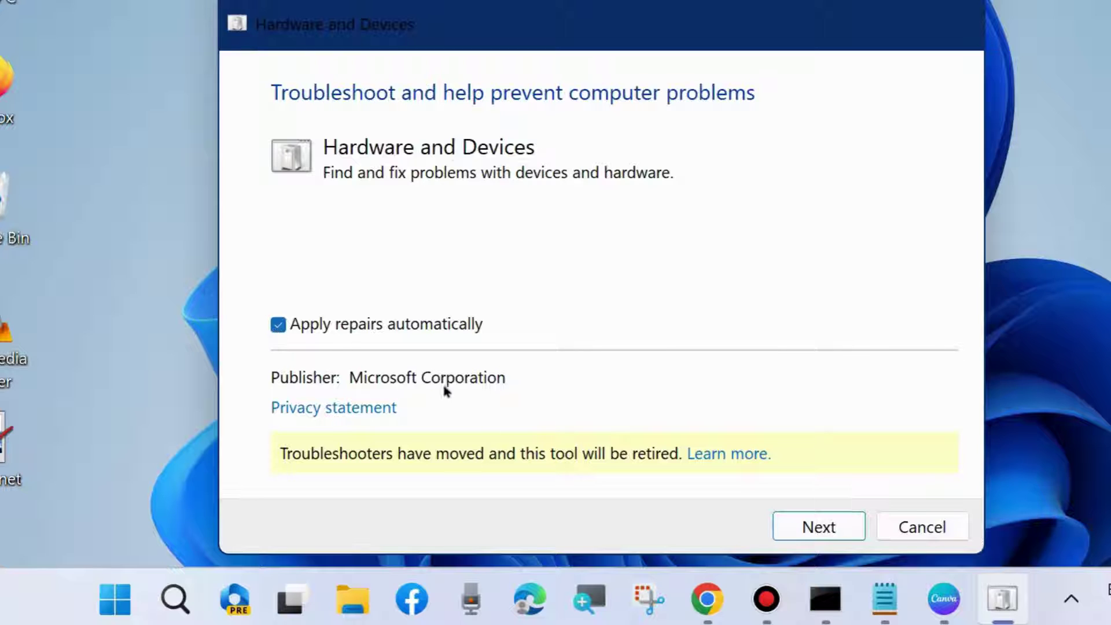
left_click(820, 526)
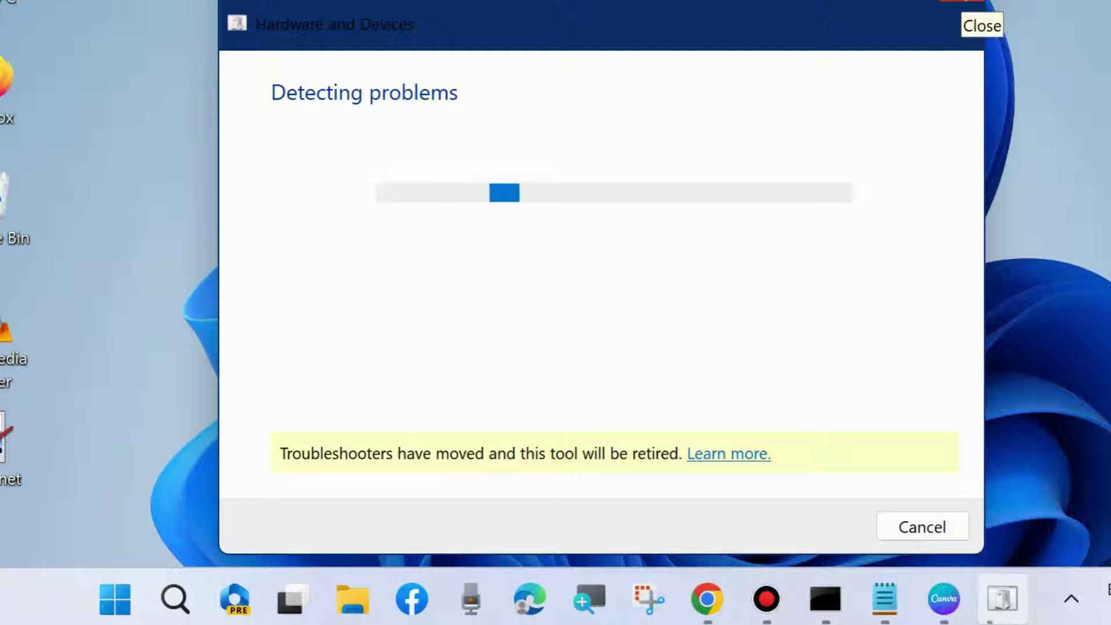
left_click(960, 5)
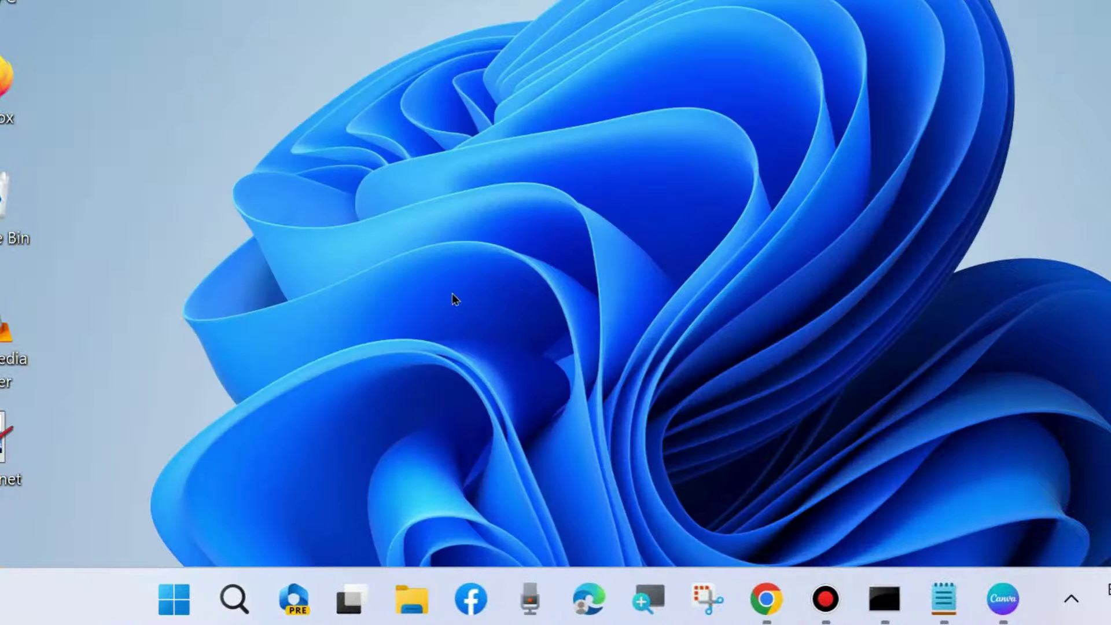
- Open Device Manager from the Start context menu and position its window
right_click(165, 592)
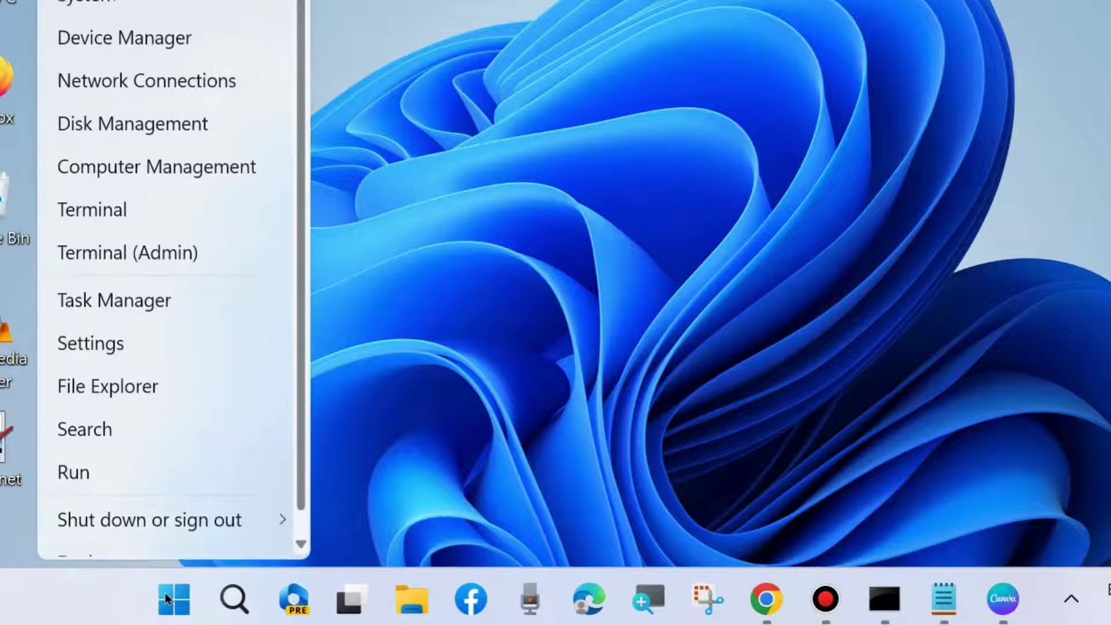
left_click(137, 42)
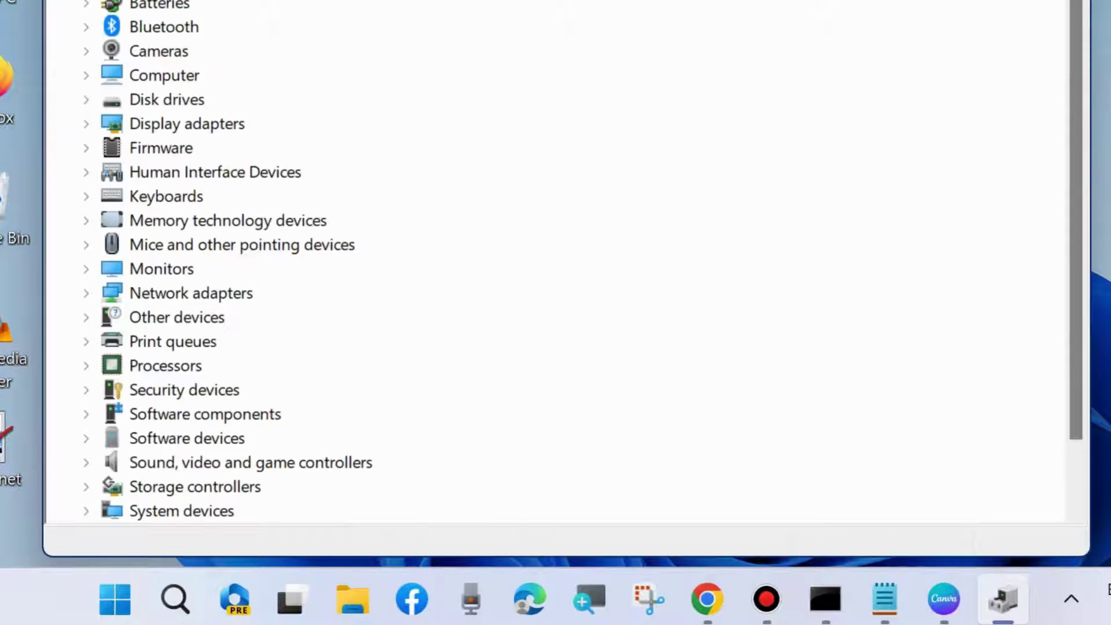
left_click_drag(447, 0, 552, 2)
scroll(476, 250, "down", 1)
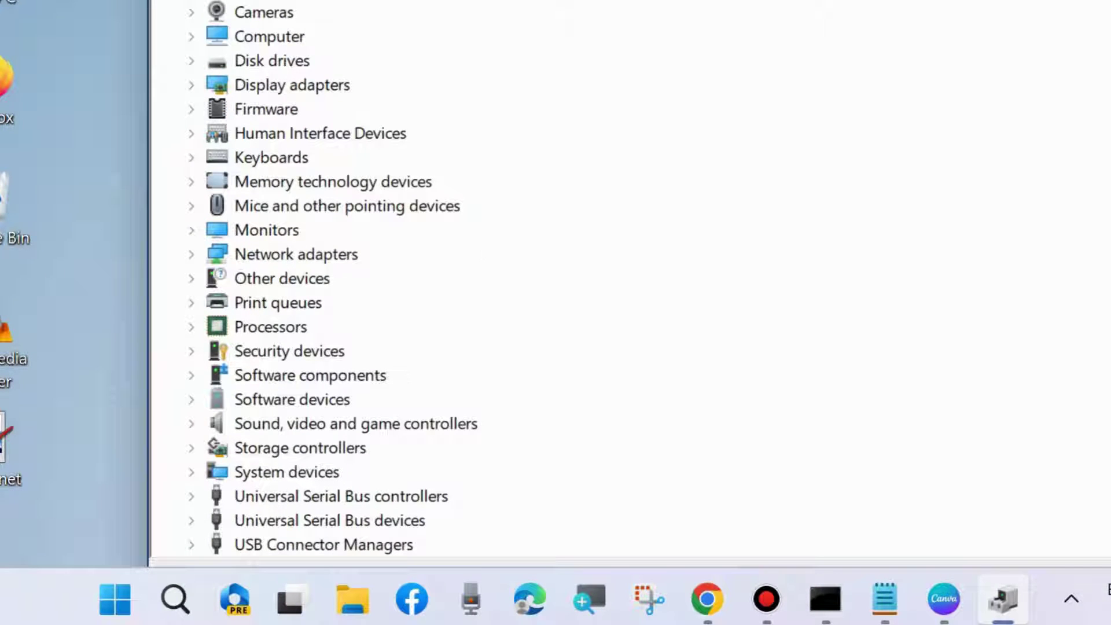
scroll(298, 233, "up", 2)
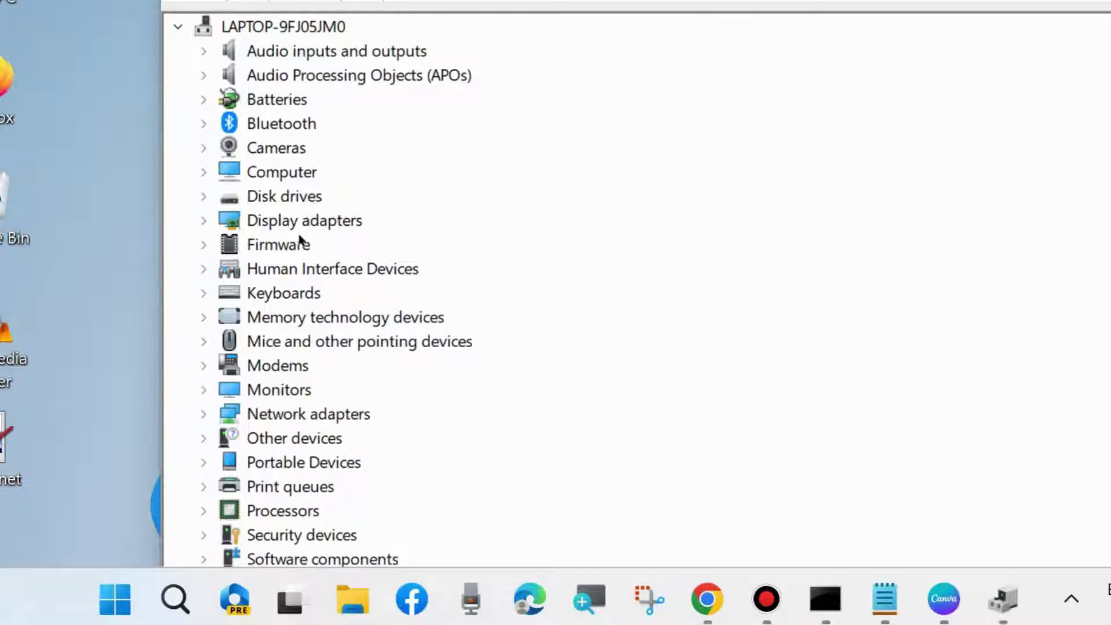
- Search automatically for a newer driver for the first Microsoft Virtual Disk, then close Device Manager
left_click(203, 196)
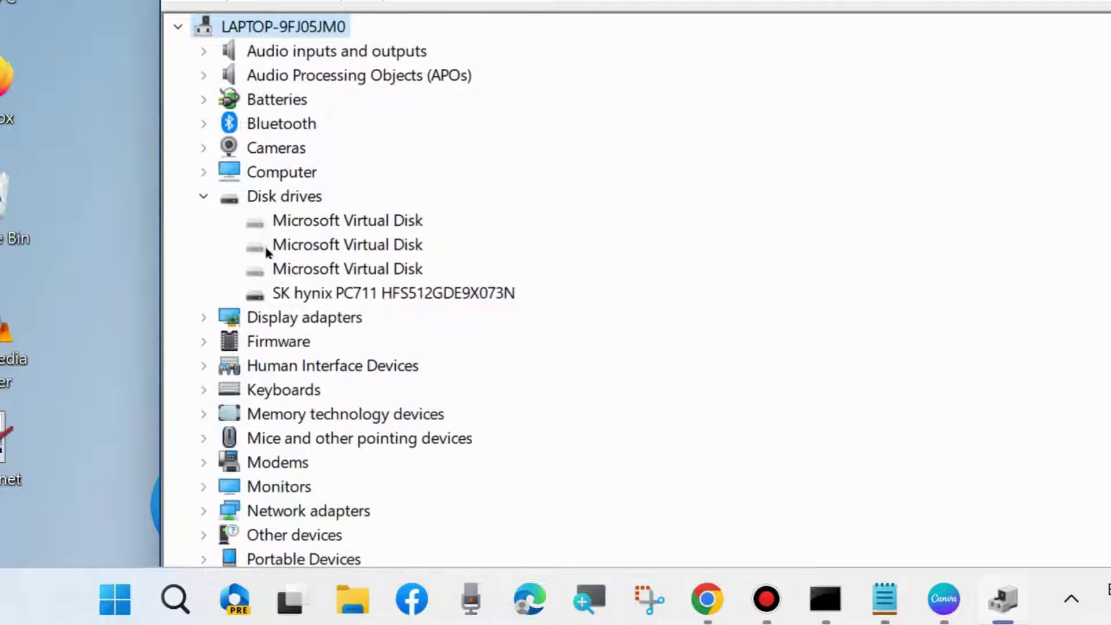
right_click(302, 219)
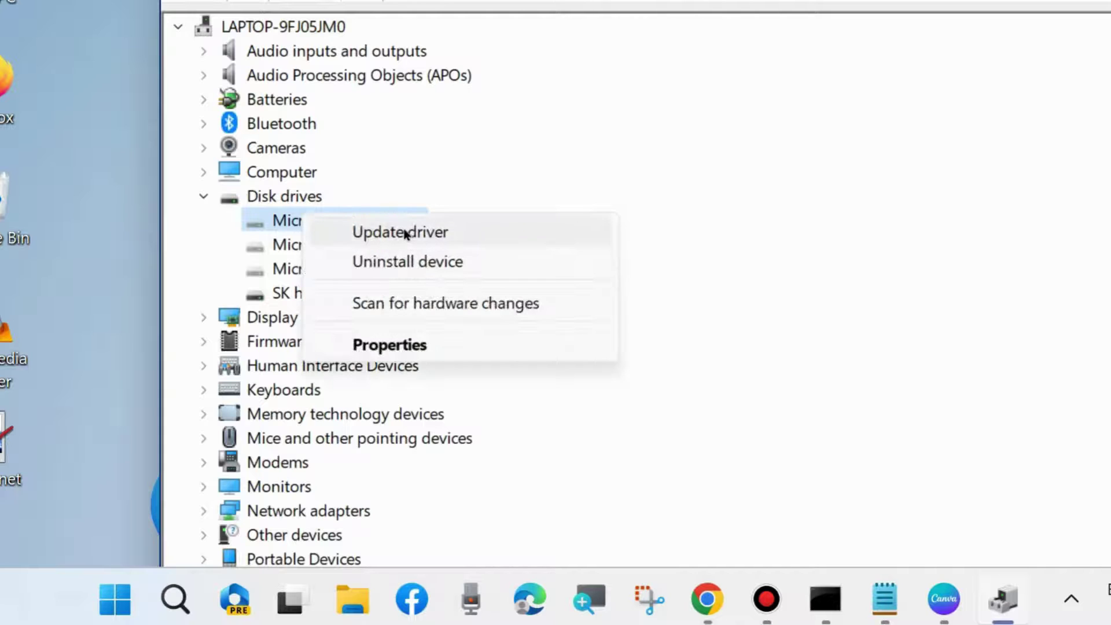
left_click(403, 231)
left_click(455, 147)
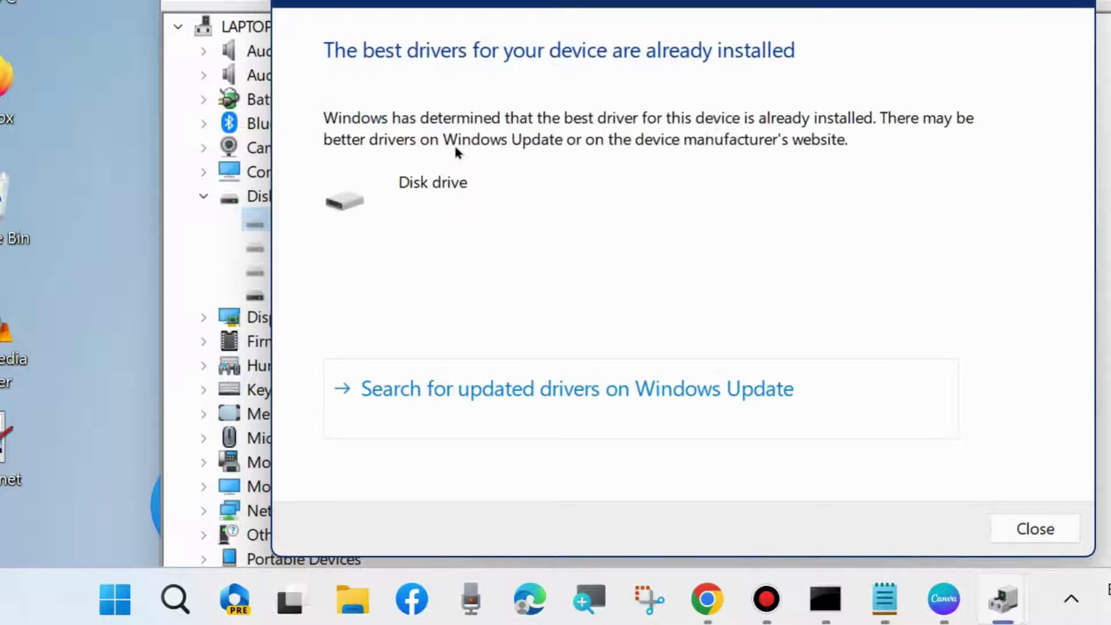
left_click(1035, 529)
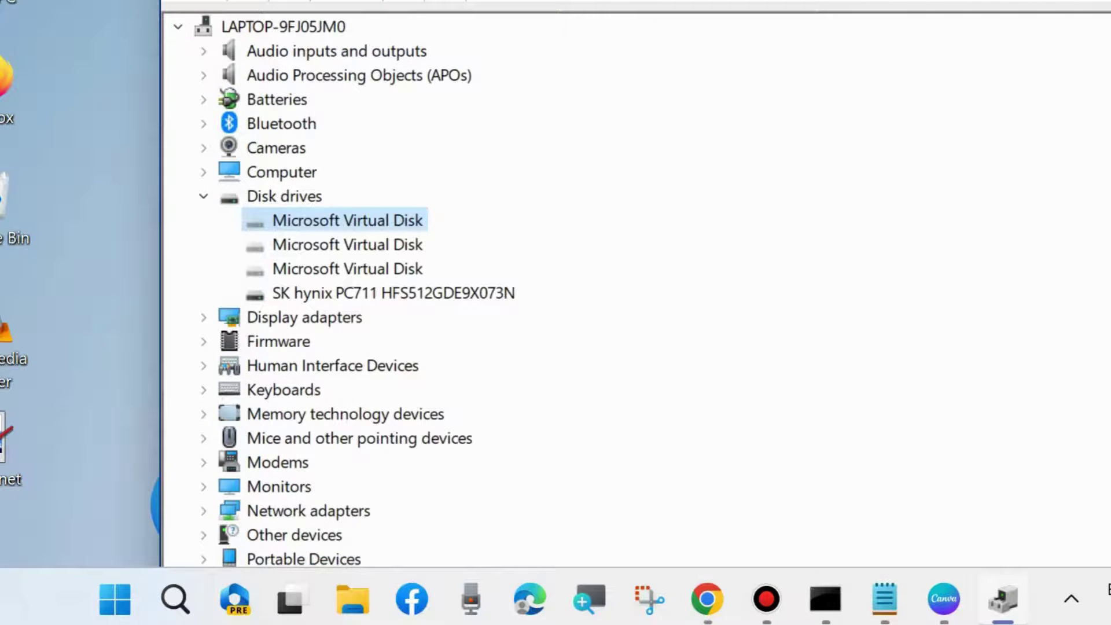
key("alt+F4")
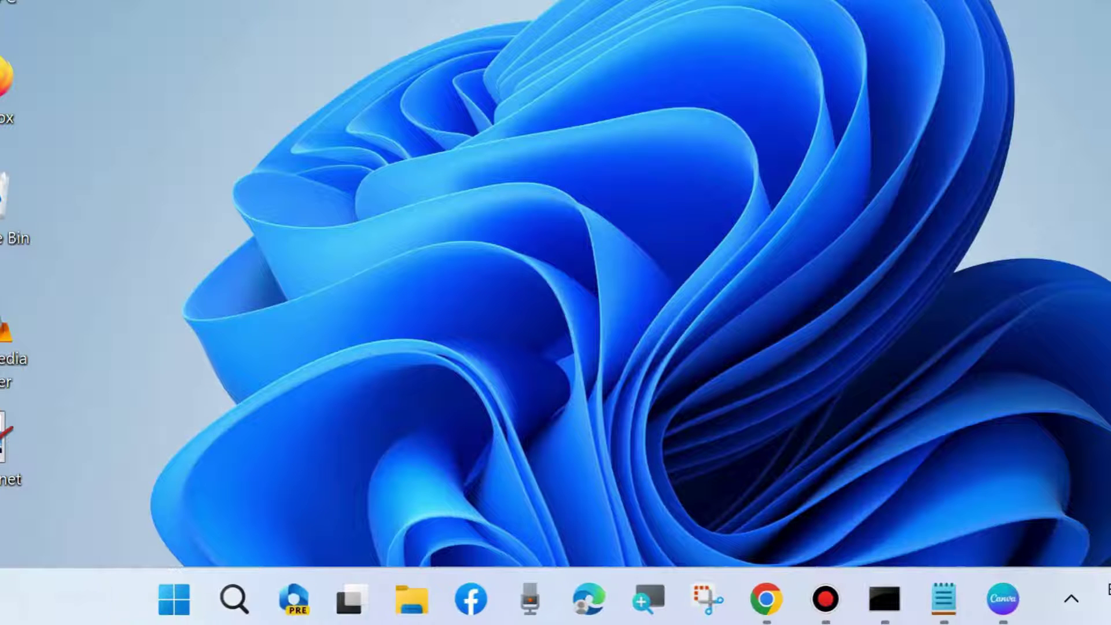
- Search Windows for 'cmd' to find Command Prompt, then dismiss the search
left_click(234, 597)
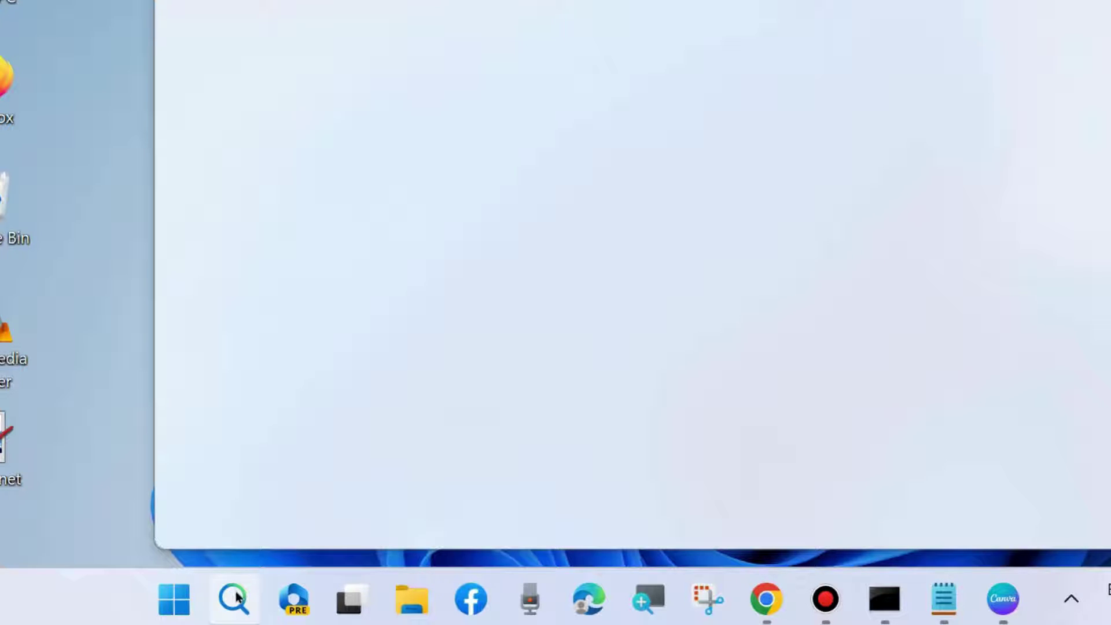
left_click(68, 160)
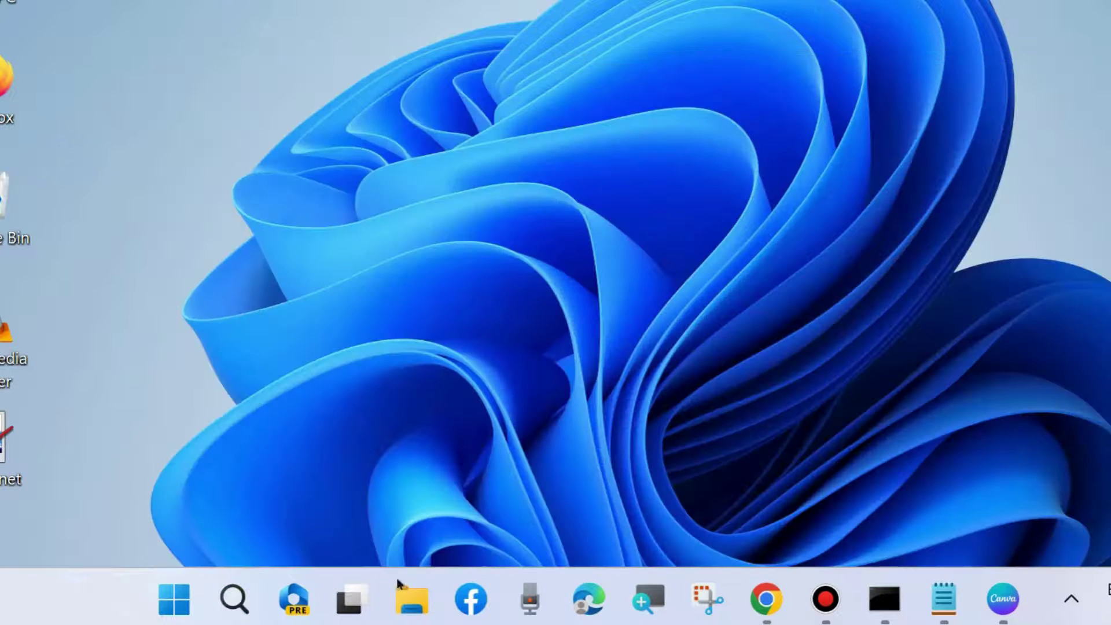
left_click(230, 593)
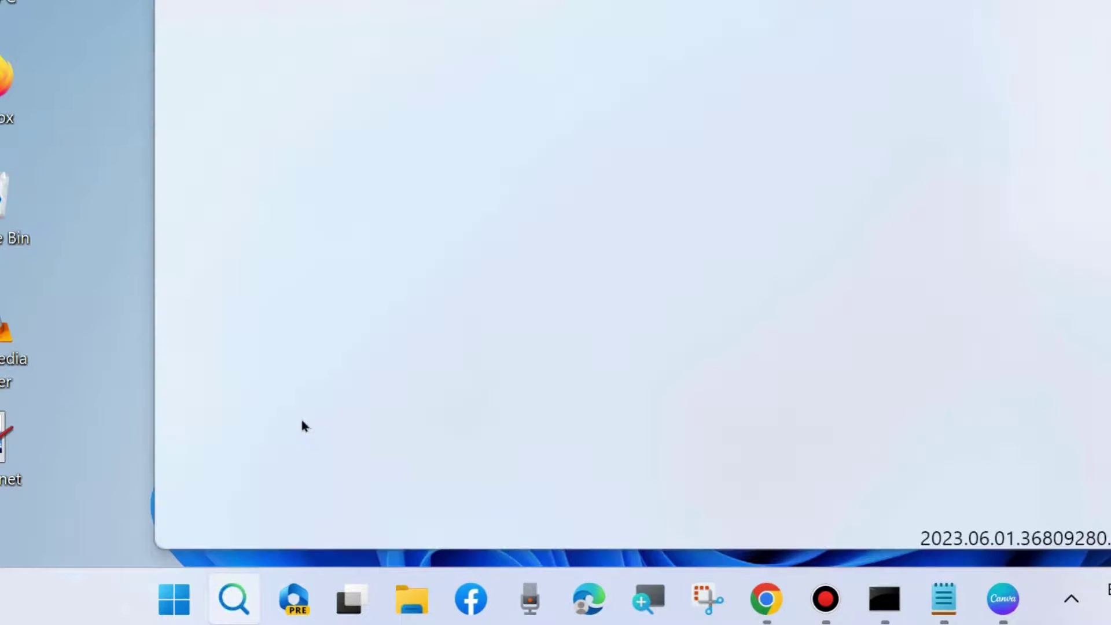
type("cmd")
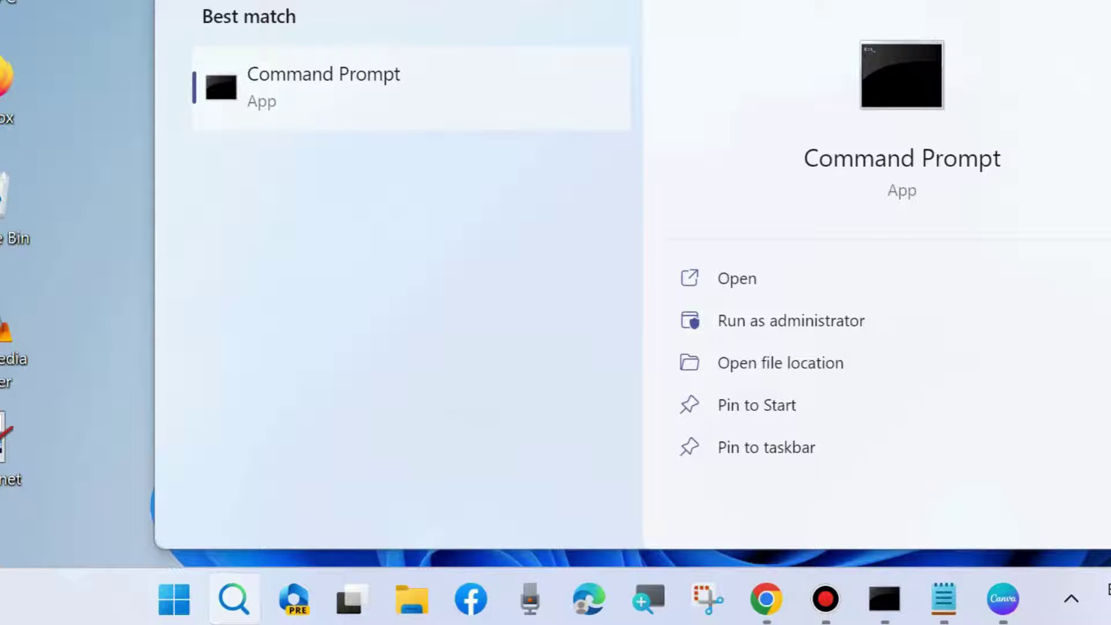
key("Escape")
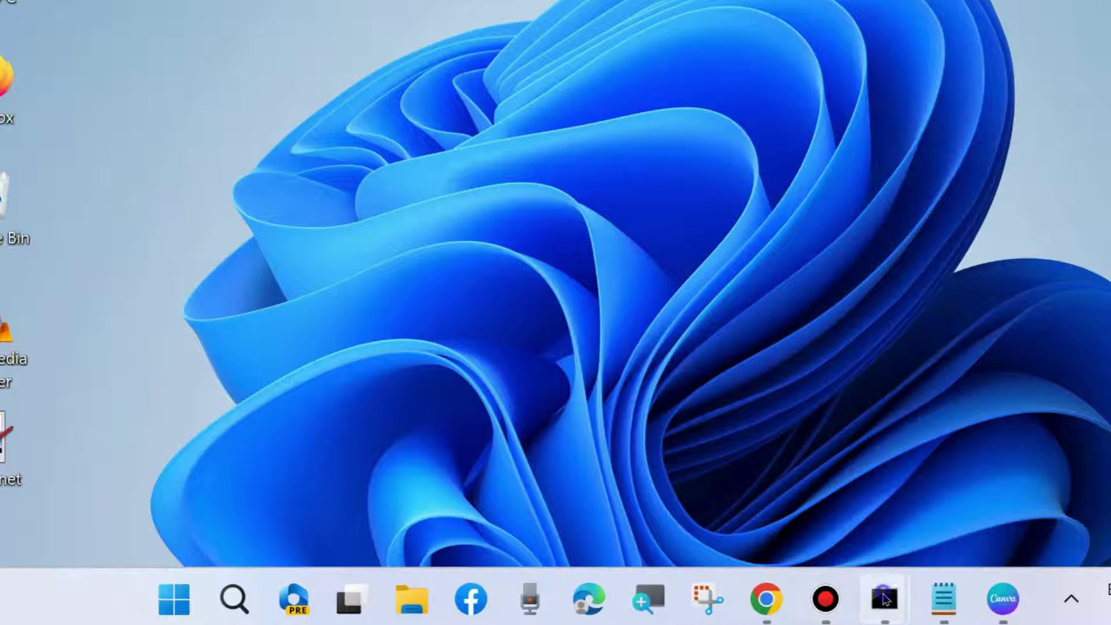
- Close the duplicate Command Prompt, bring the administrator one forward and clear the sfc /scannow text
mouse_move(883, 598)
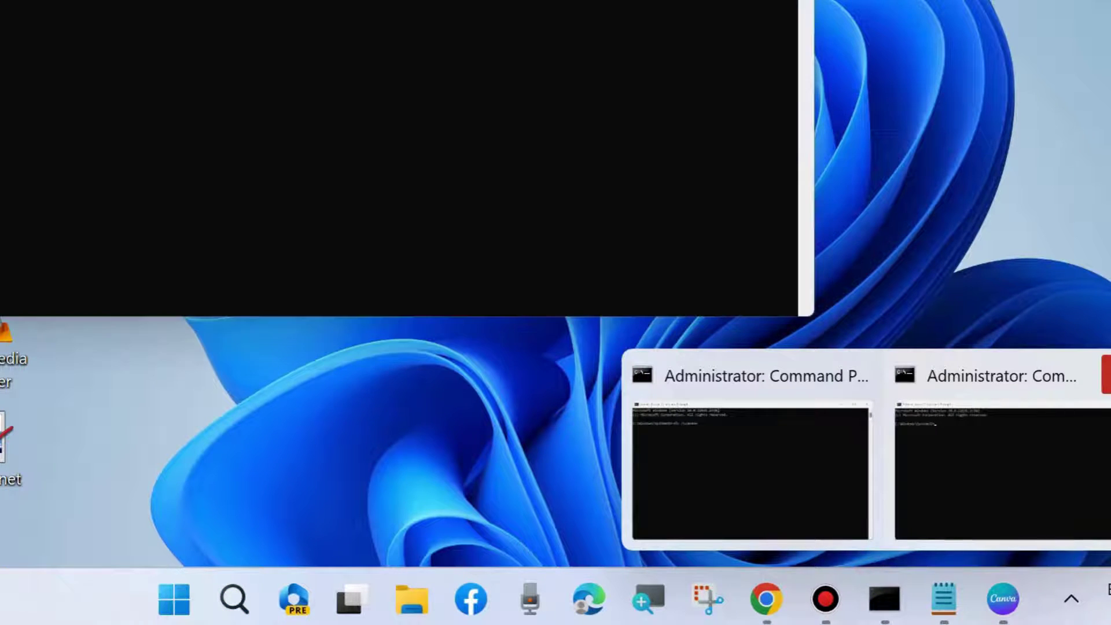
left_click(1102, 375)
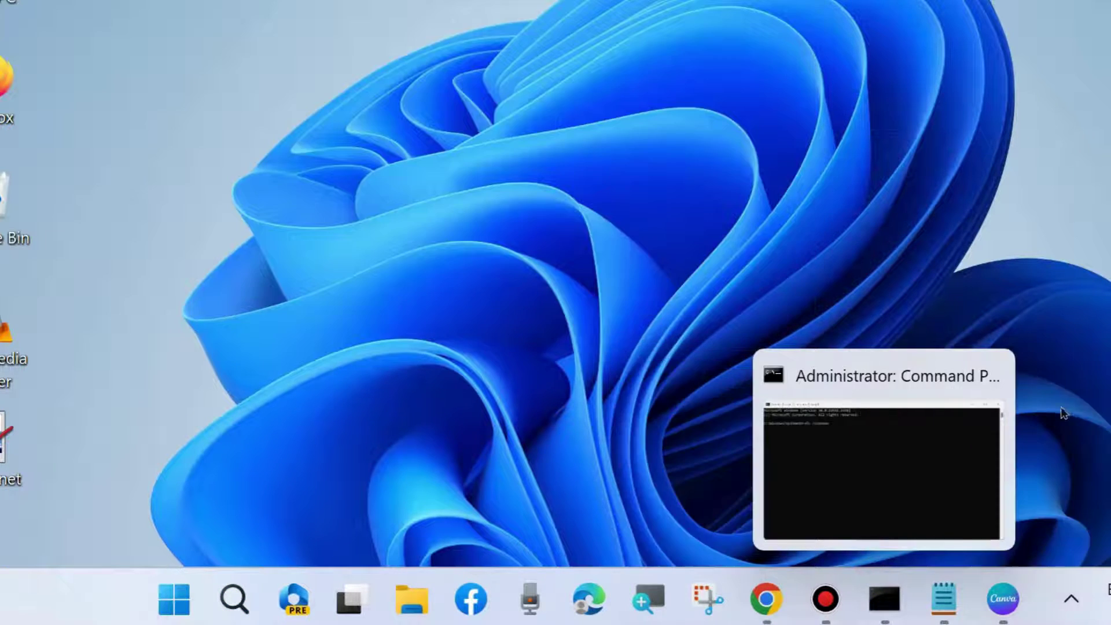
left_click(897, 379)
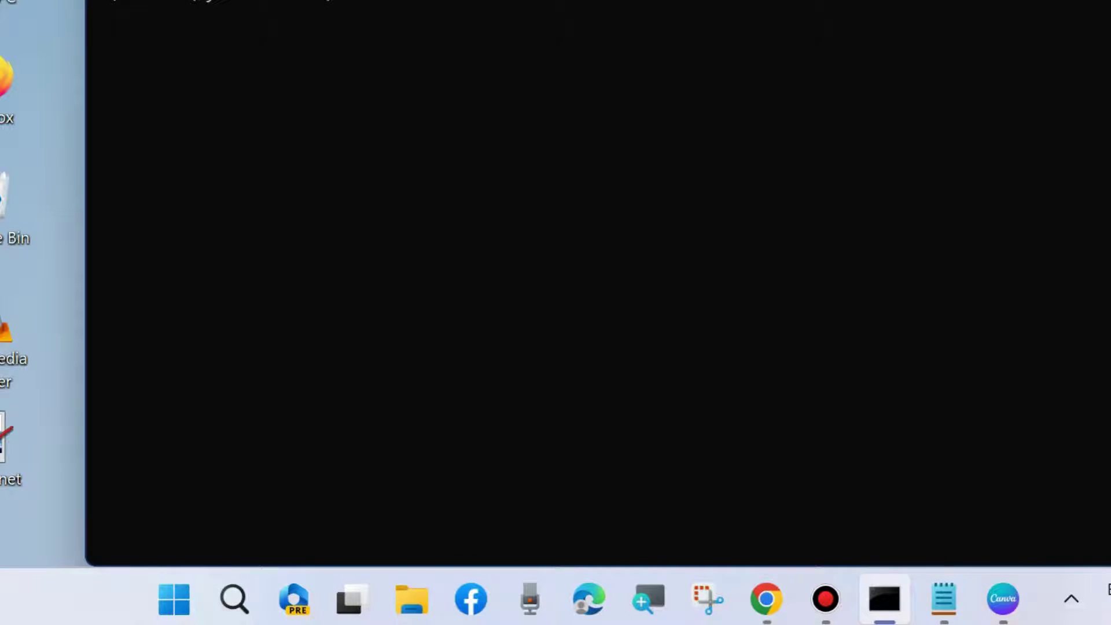
left_click_drag(599, 36, 586, 30)
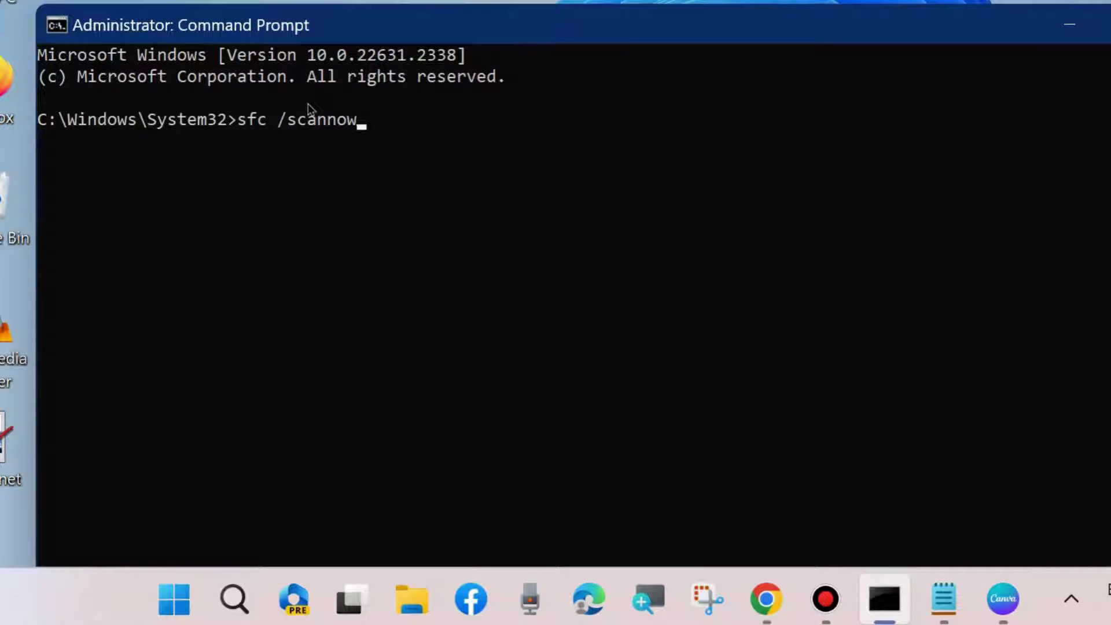
key("BackSpace")
key("BackSpace")
key("BackSpace")
key("BackSpace")
key("BackSpace")
key("BackSpace")
key("BackSpace")
key("BackSpace")
key("BackSpace")
key("BackSpace")
key("BackSpace")
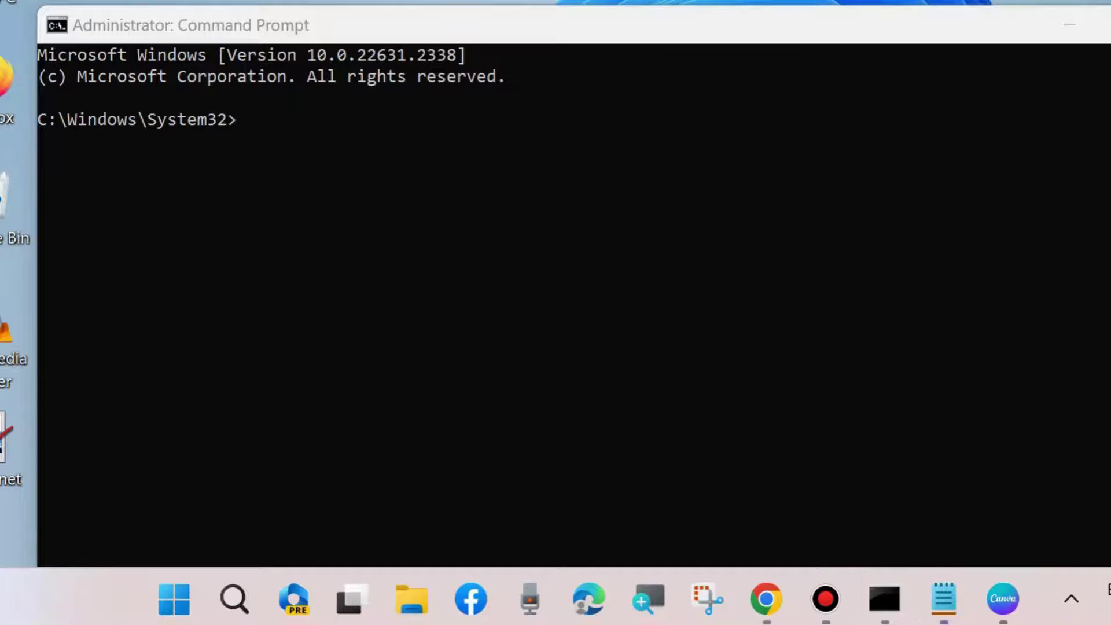
- In the Notepad notes, select the dism scanhealth, checkhealth and restorehealth command lines
key("alt+Tab")
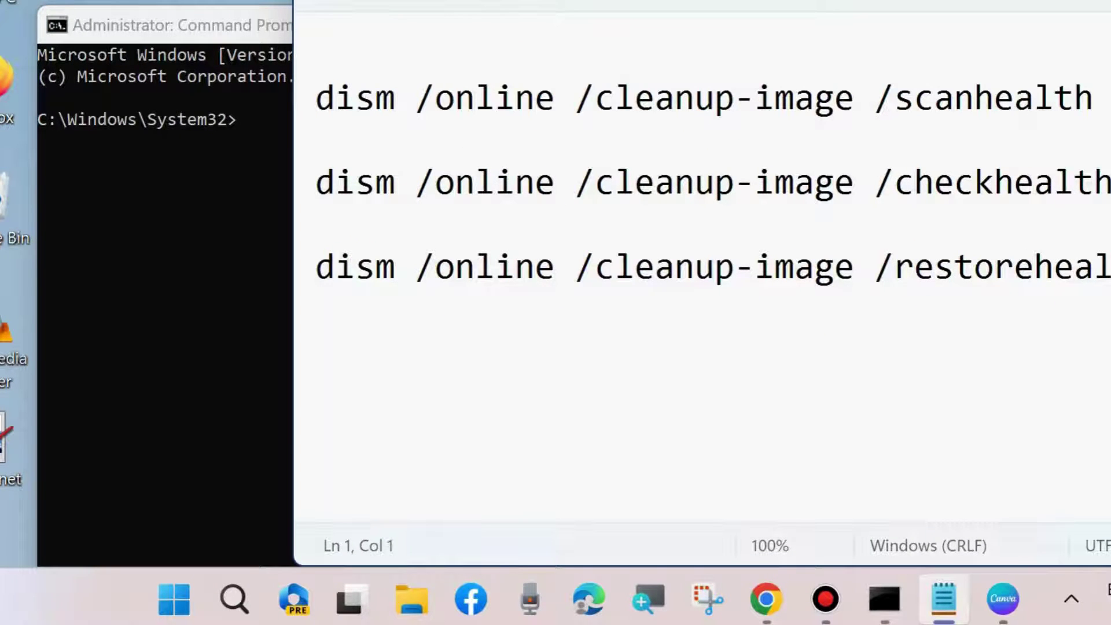
left_click_drag(958, 1, 952, 134)
left_click_drag(315, 310, 1094, 318)
left_click_drag(1041, 162, 978, 160)
left_click_drag(253, 392, 1070, 392)
left_click(256, 476)
left_click_drag(257, 476, 1104, 470)
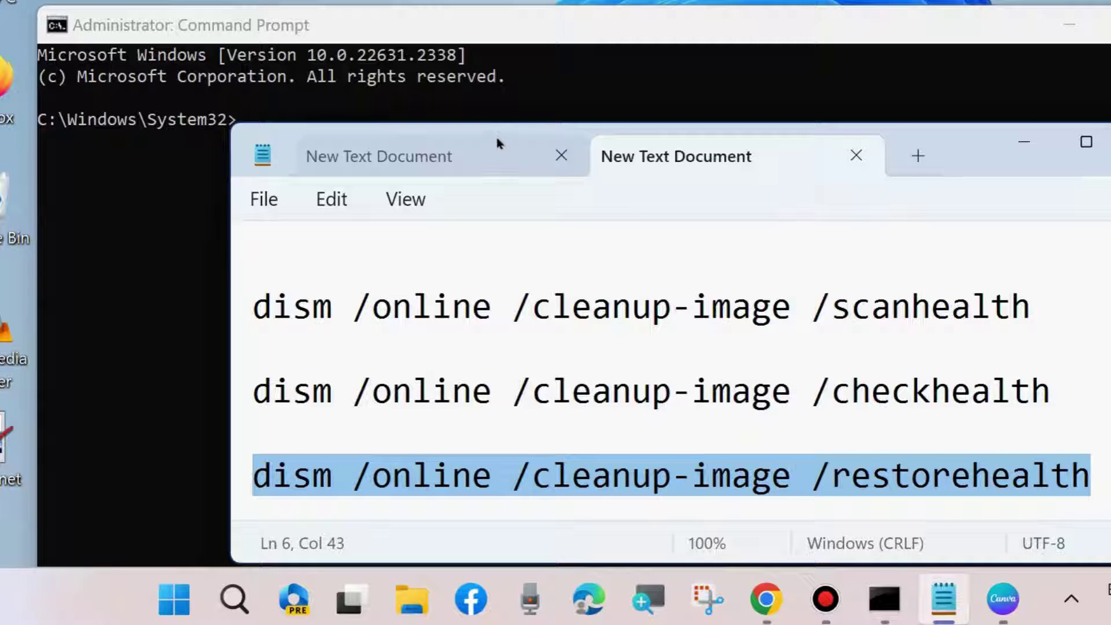
- Minimize both Notepad and the administrator Command Prompt to reveal the desktop
left_click(494, 168)
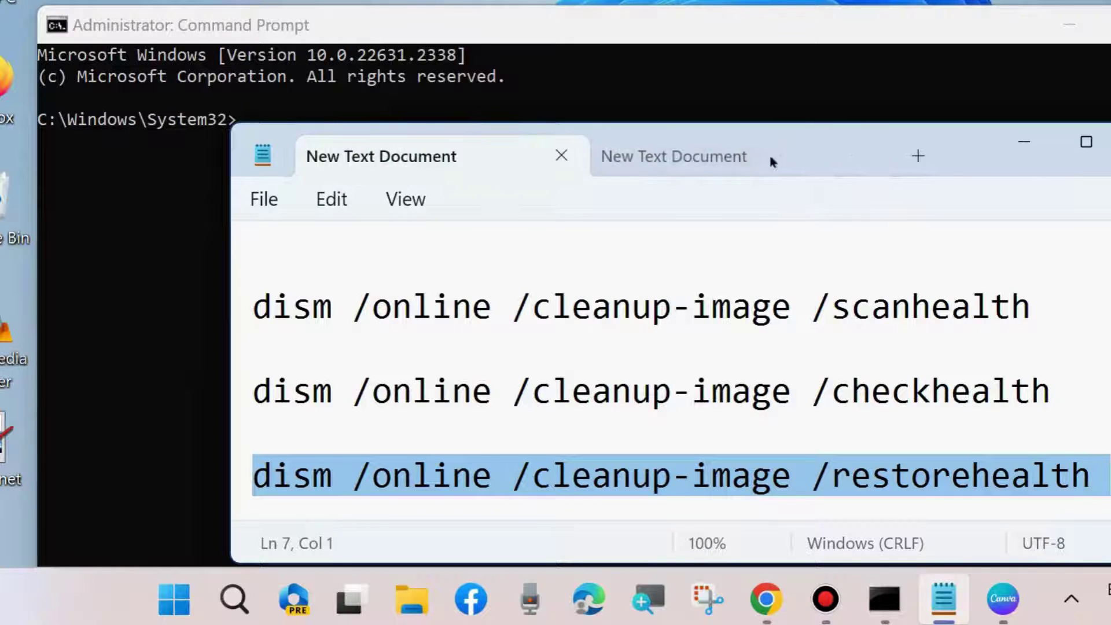
left_click_drag(944, 137, 967, 196)
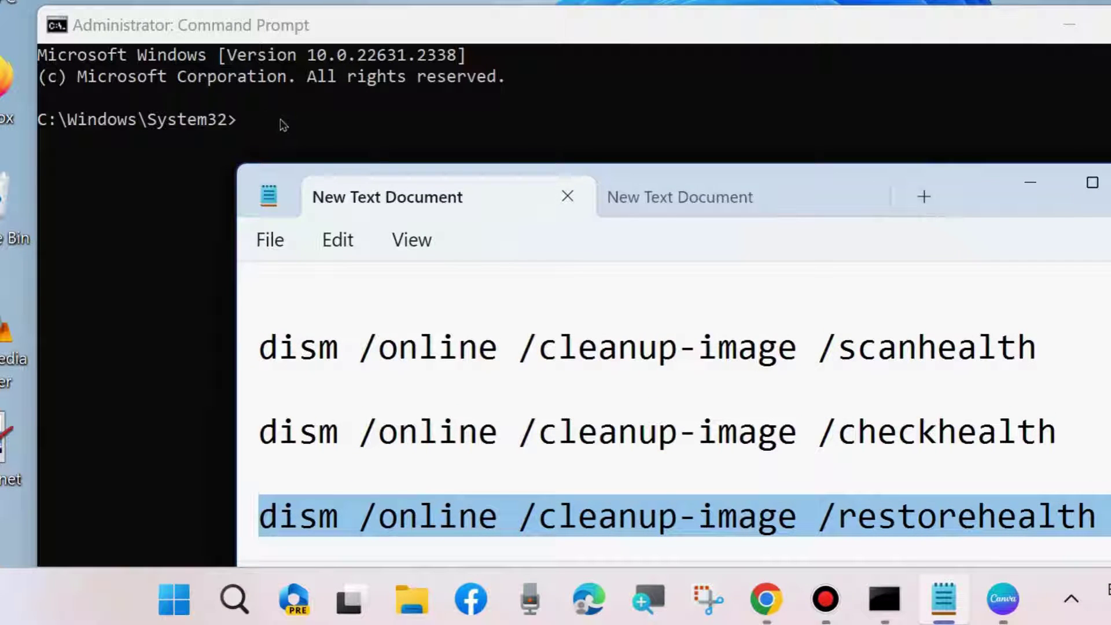
left_click(1033, 183)
left_click(1071, 29)
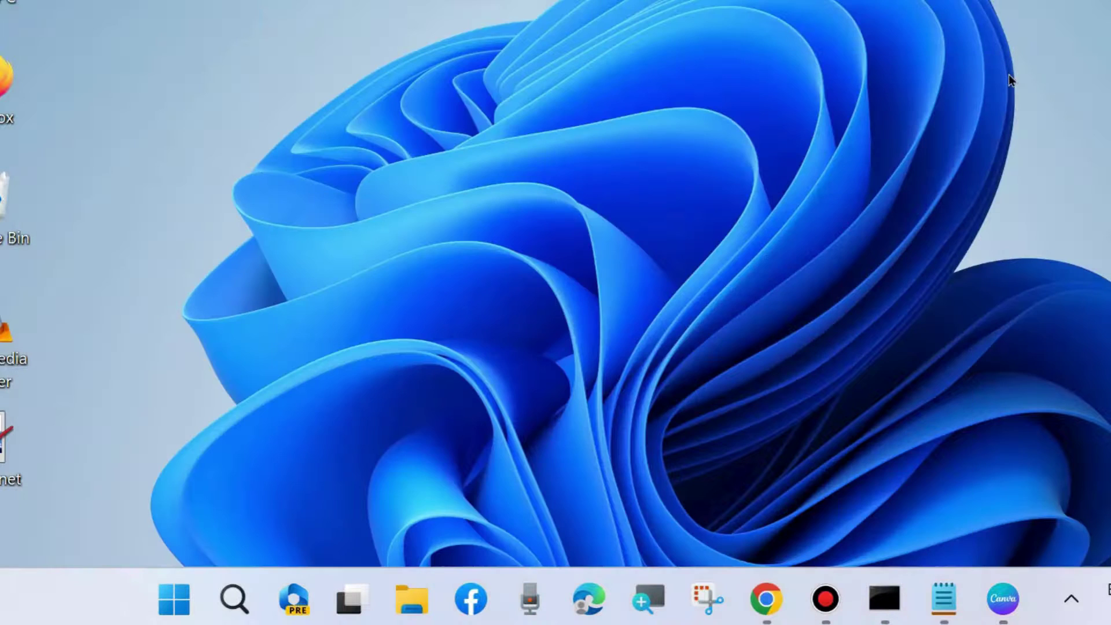
- Search 'windows' to open Windows Security at the Virus & threat protection section
left_click(230, 589)
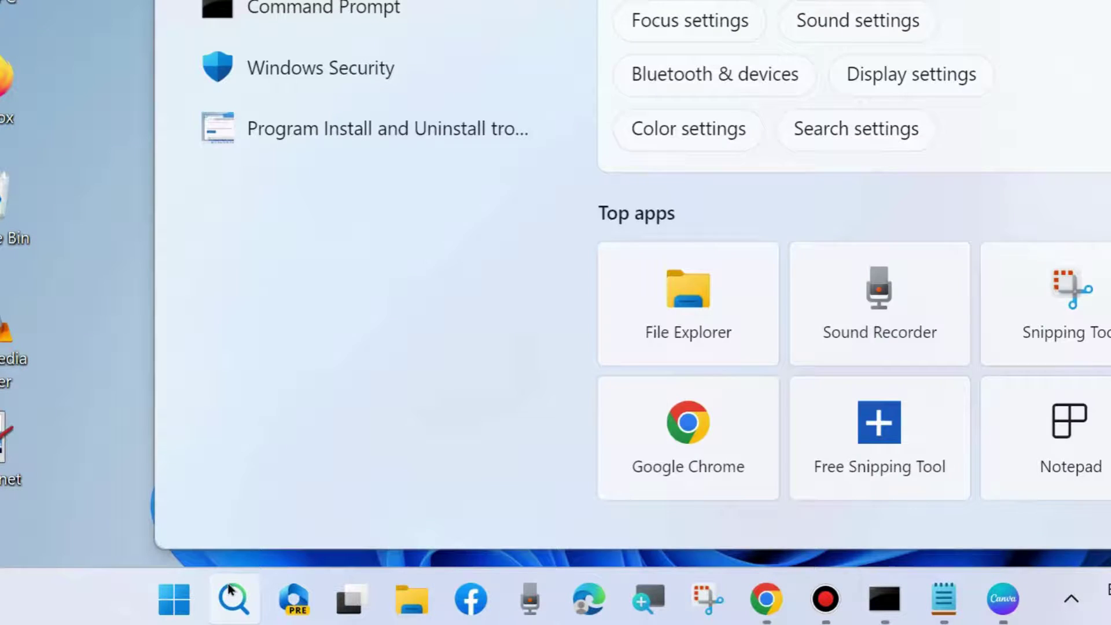
type("windows")
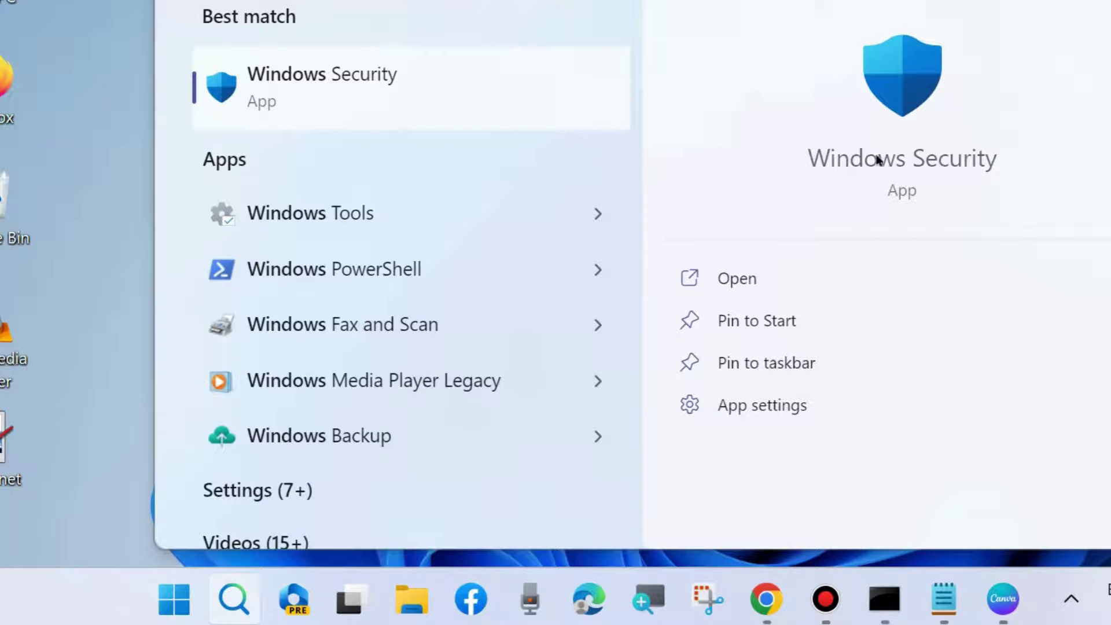
left_click(731, 279)
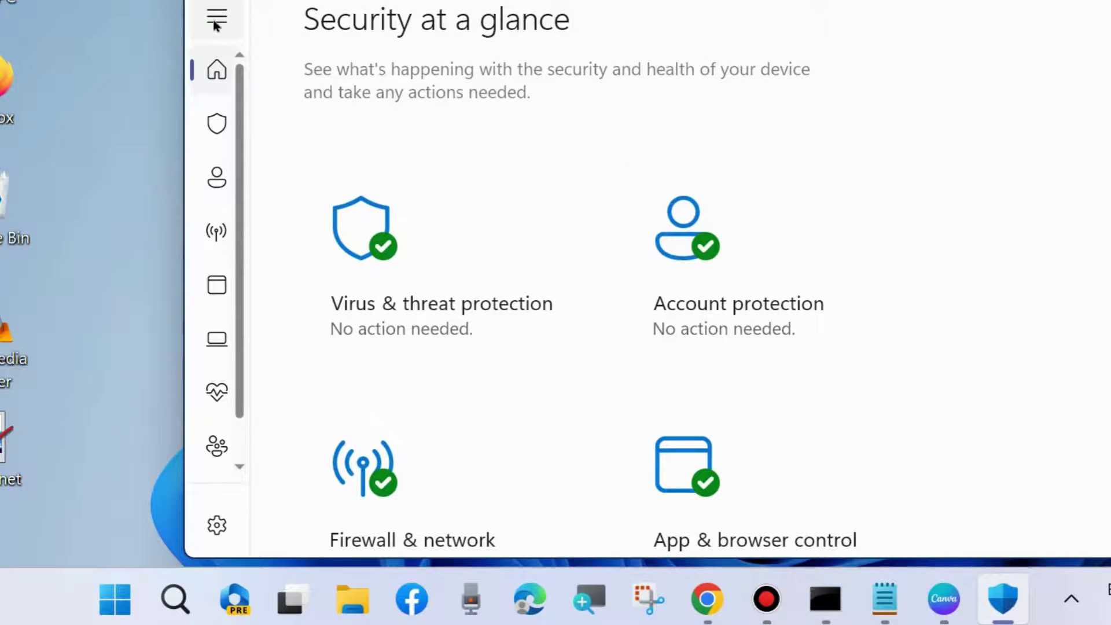
left_click(215, 20)
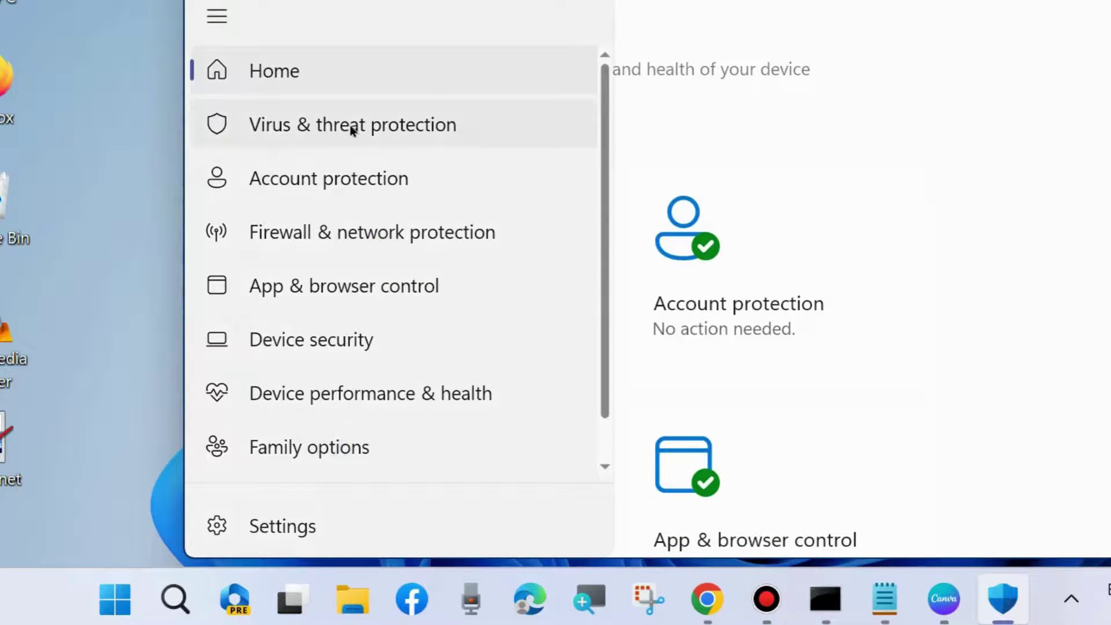
left_click(350, 127)
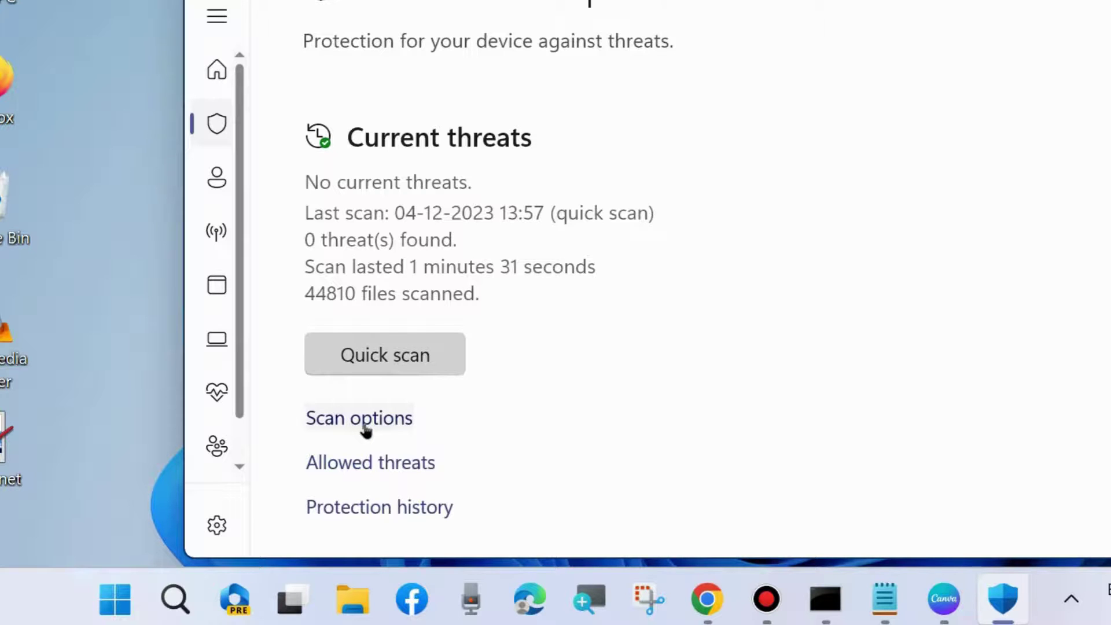
- In Scan options, choose Full scan and start the scan
left_click(359, 418)
scroll(370, 431, "down", 6)
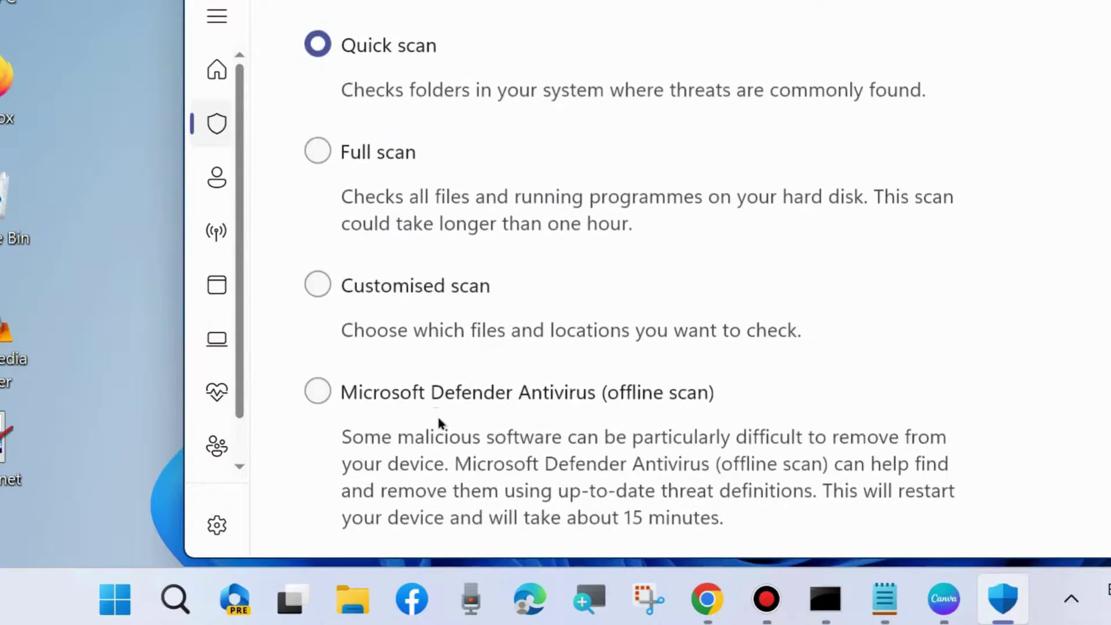
scroll(438, 436, "down", 1)
left_click(317, 137)
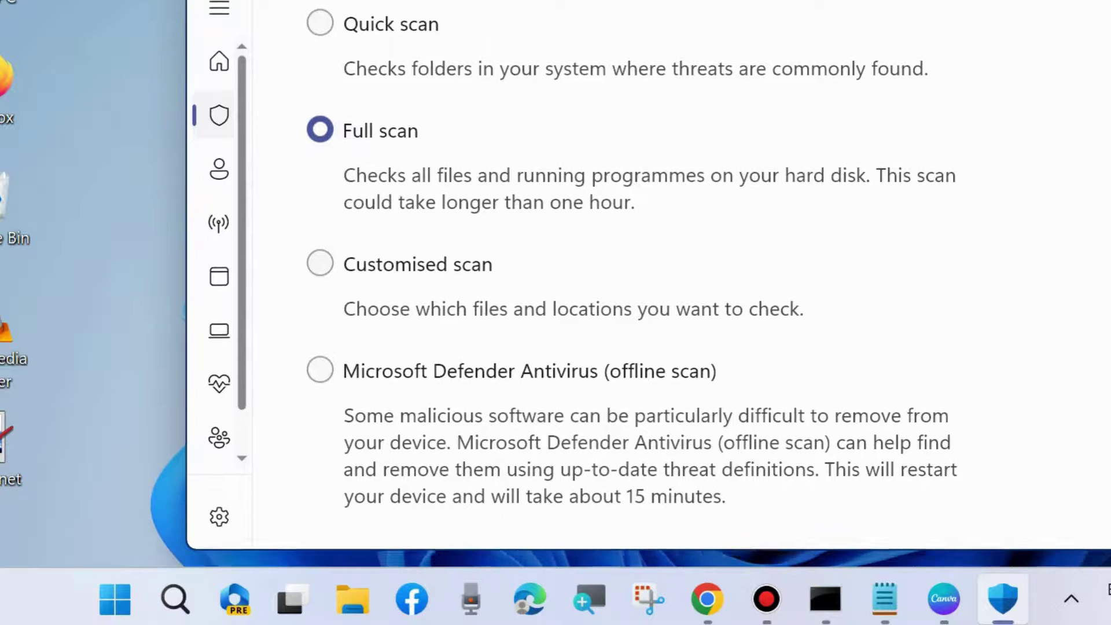
scroll(490, 268, "down", 5)
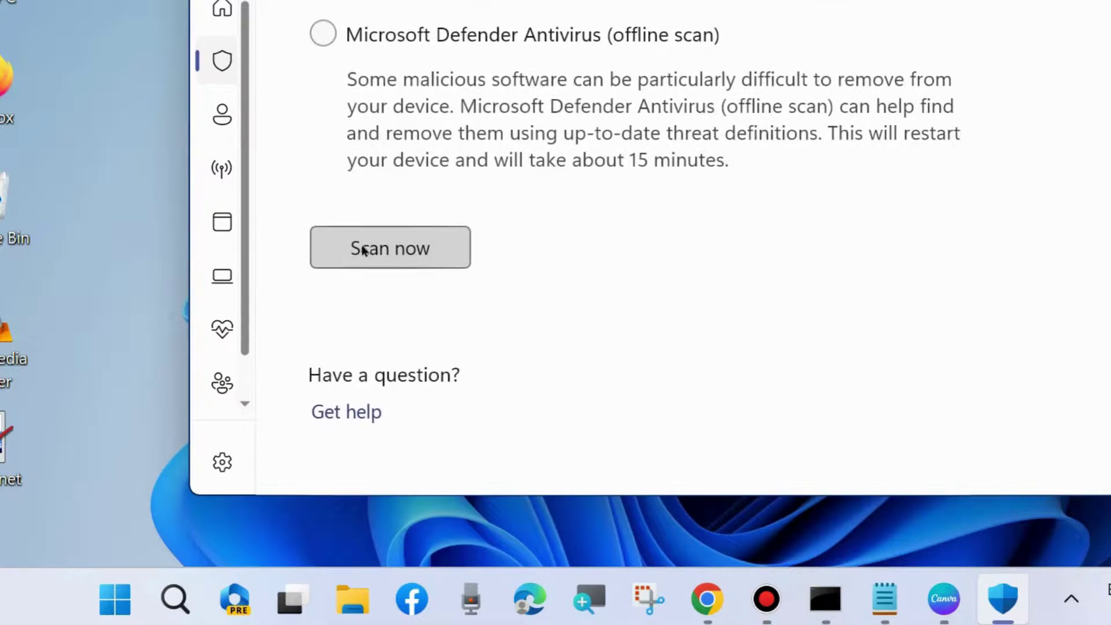
left_click(401, 249)
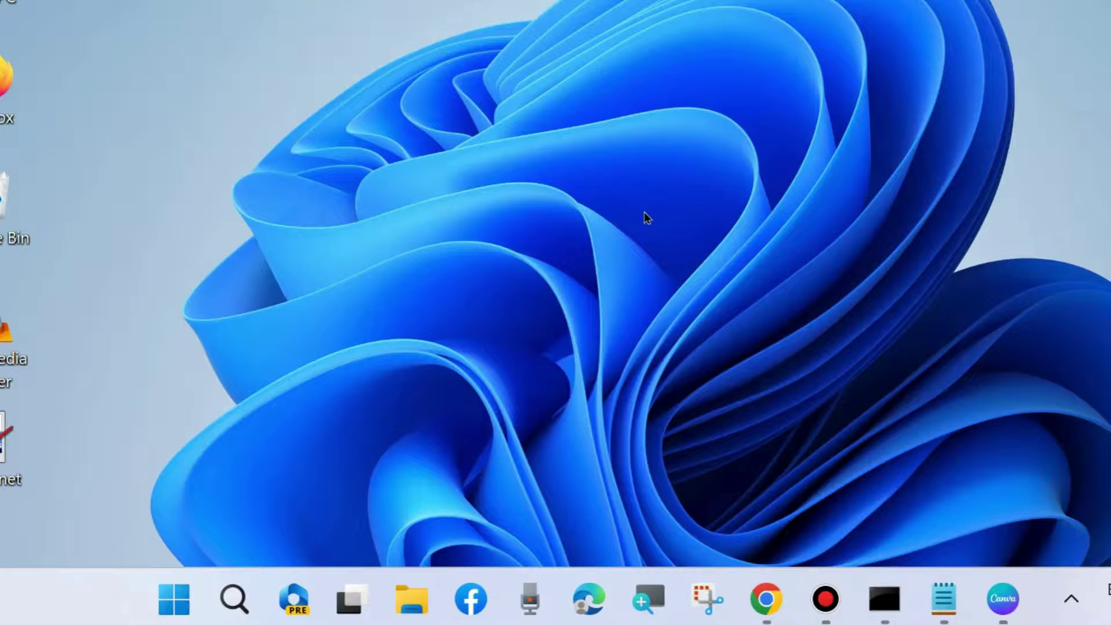
- Run rstrui from the Run dialog to launch the System Restore wizard
right_click(172, 592)
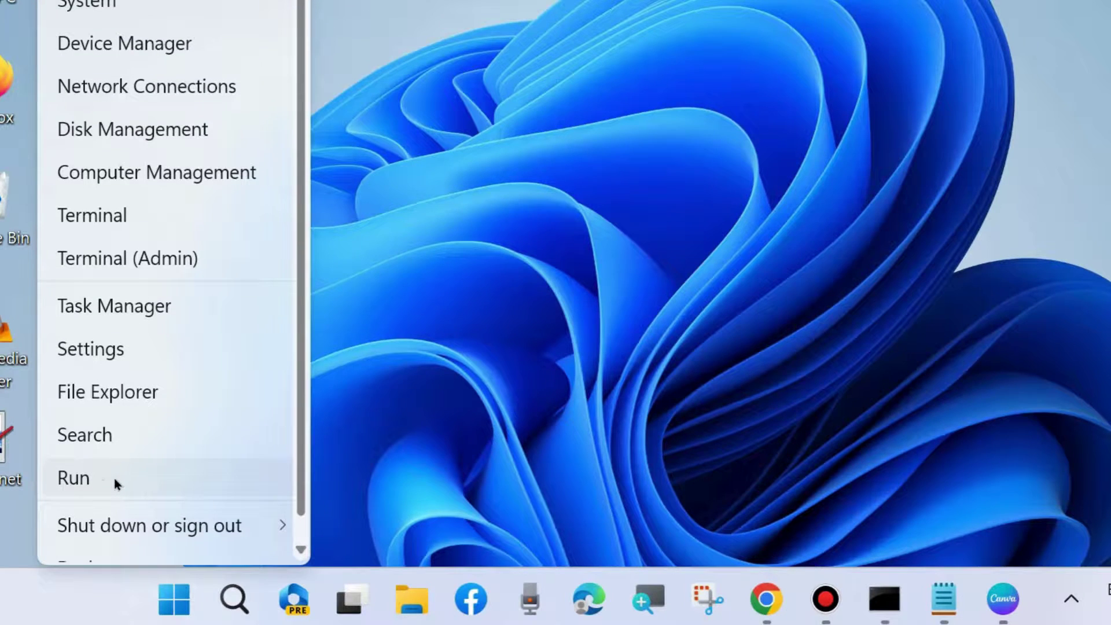
left_click(113, 478)
left_click_drag(168, 274, 510, 116)
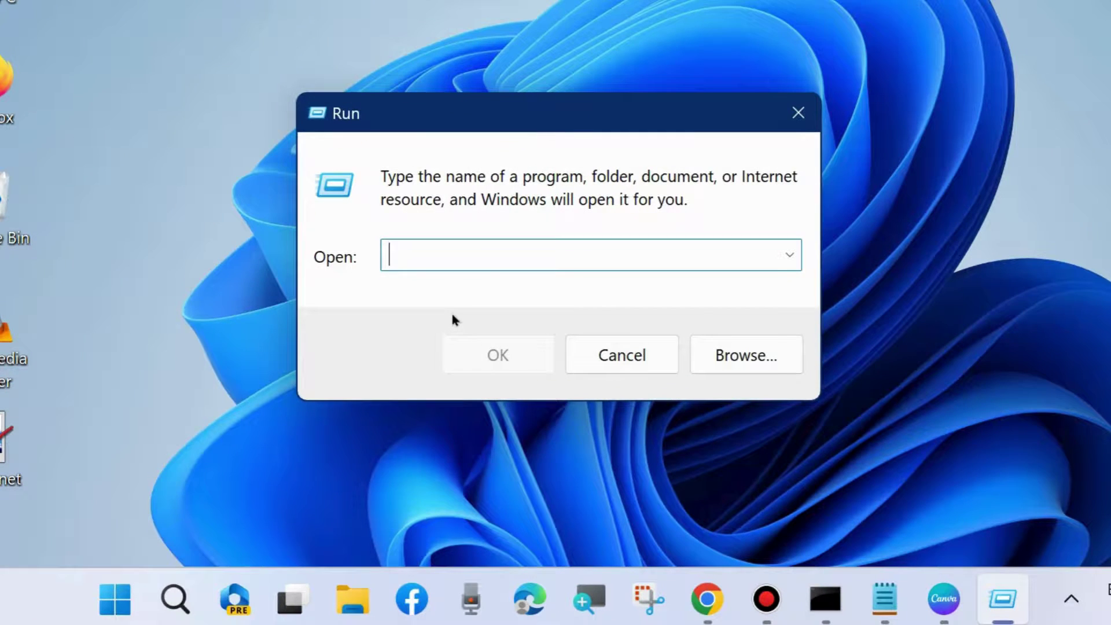
type("rstrui")
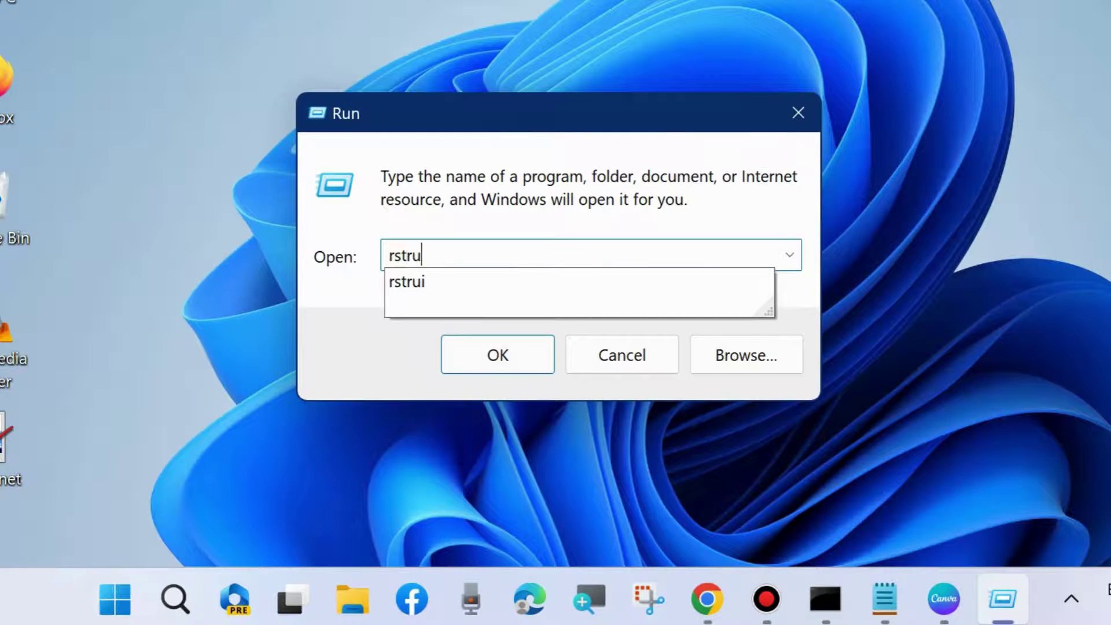
left_click(493, 355)
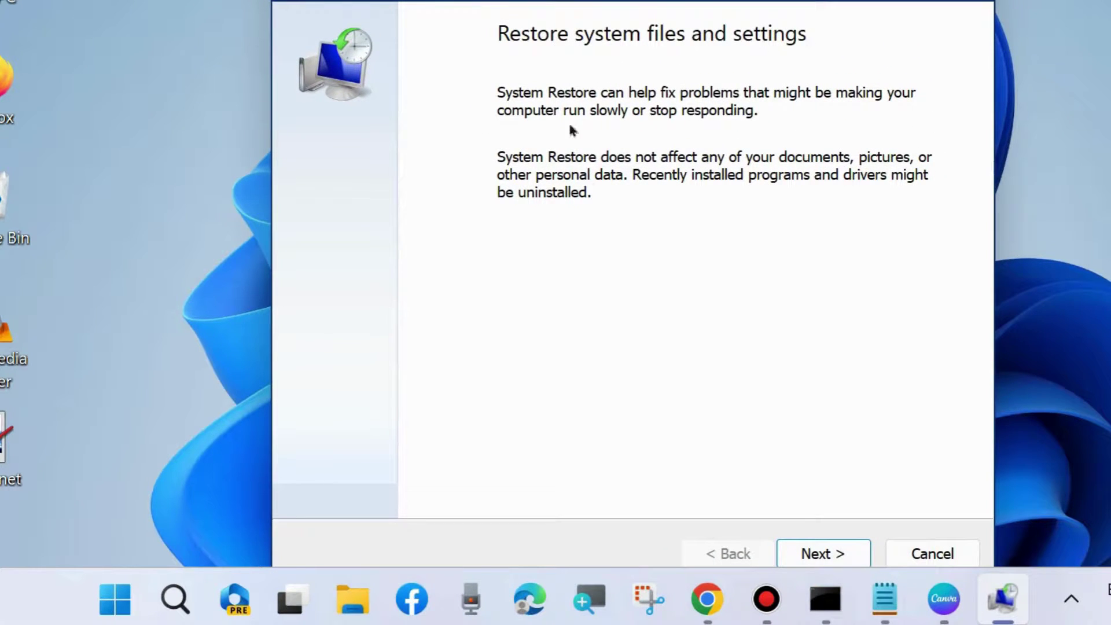
left_click(831, 552)
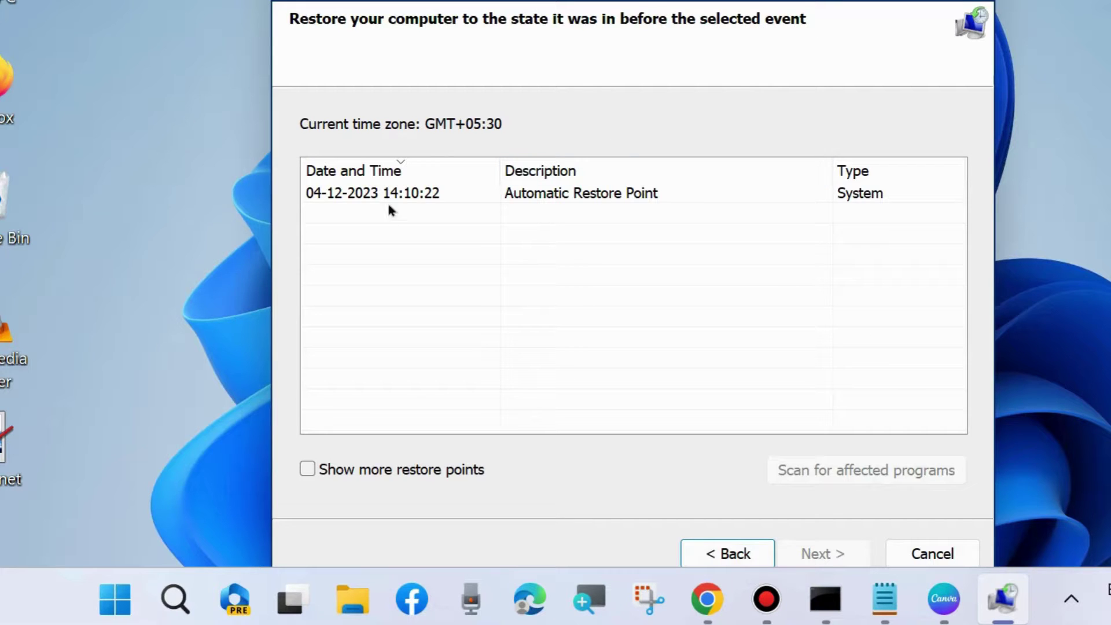
left_click(551, 197)
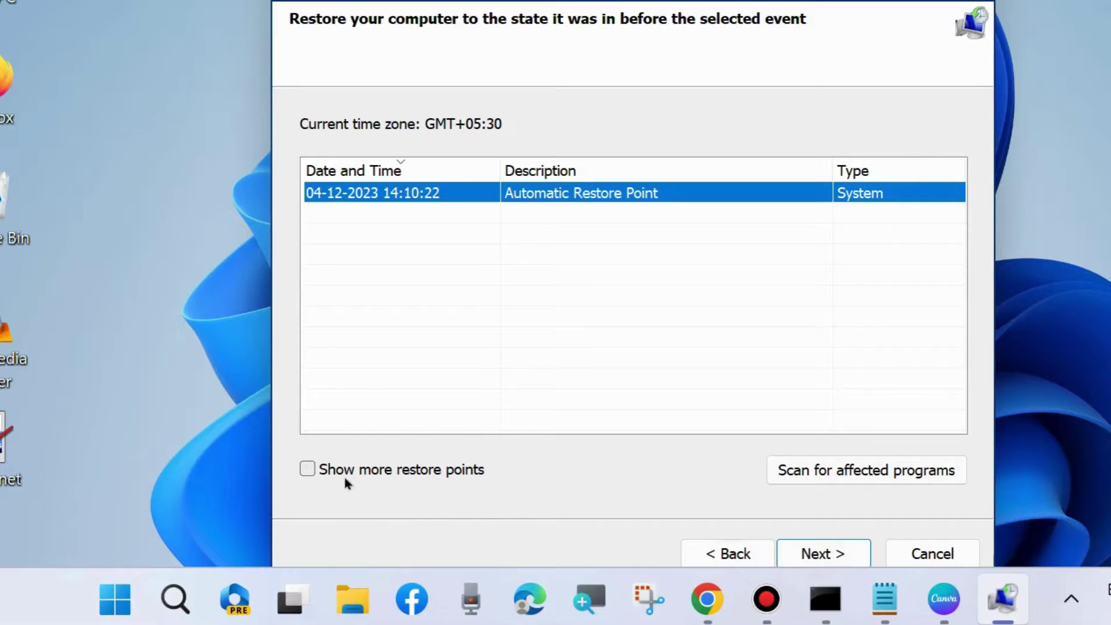
left_click(308, 469)
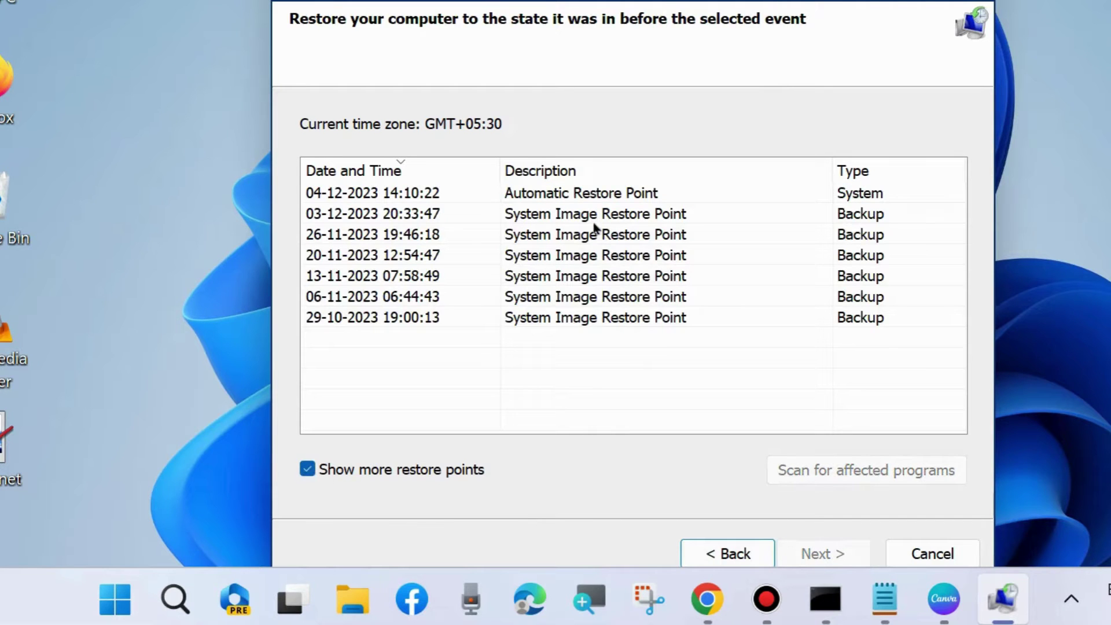
left_click(364, 318)
left_click(363, 296)
left_click(368, 278)
left_click(375, 259)
left_click(376, 236)
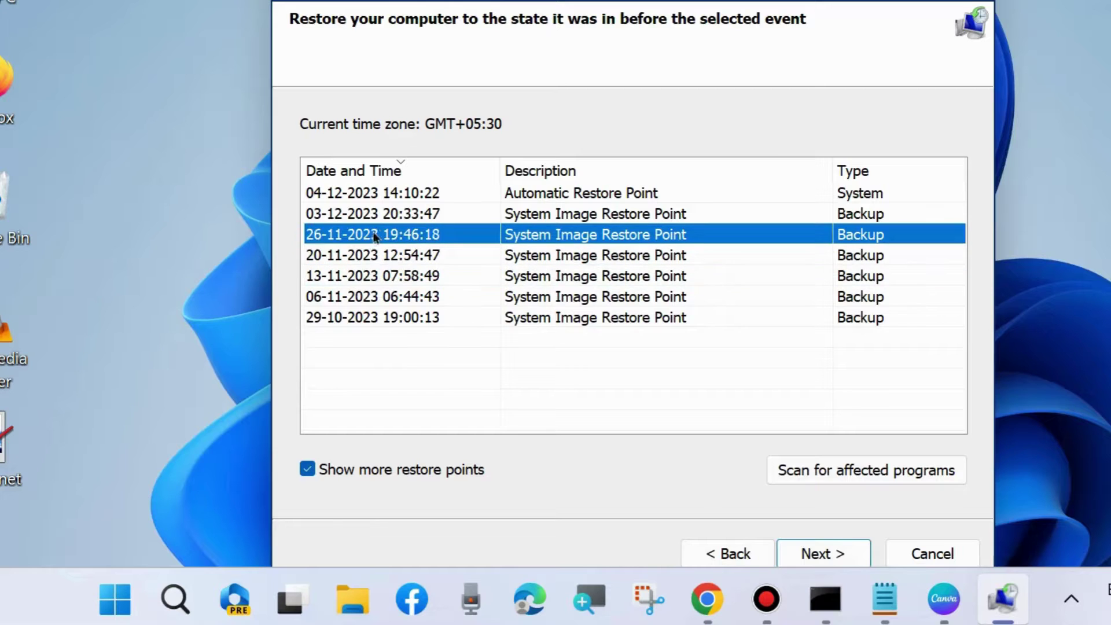
left_click(378, 217)
left_click(379, 196)
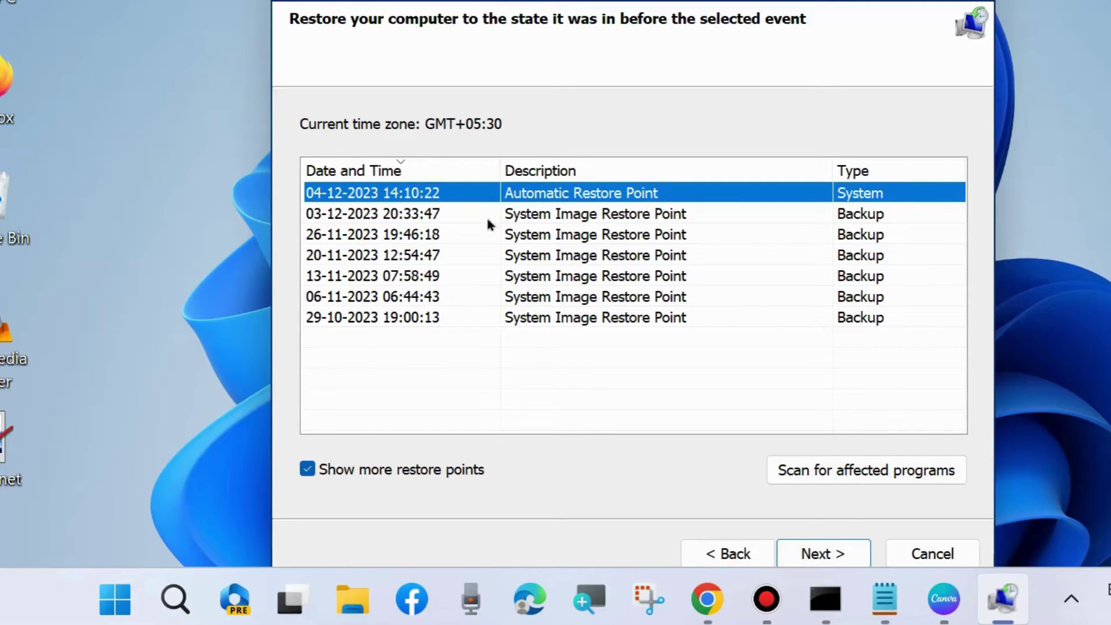
left_click(816, 554)
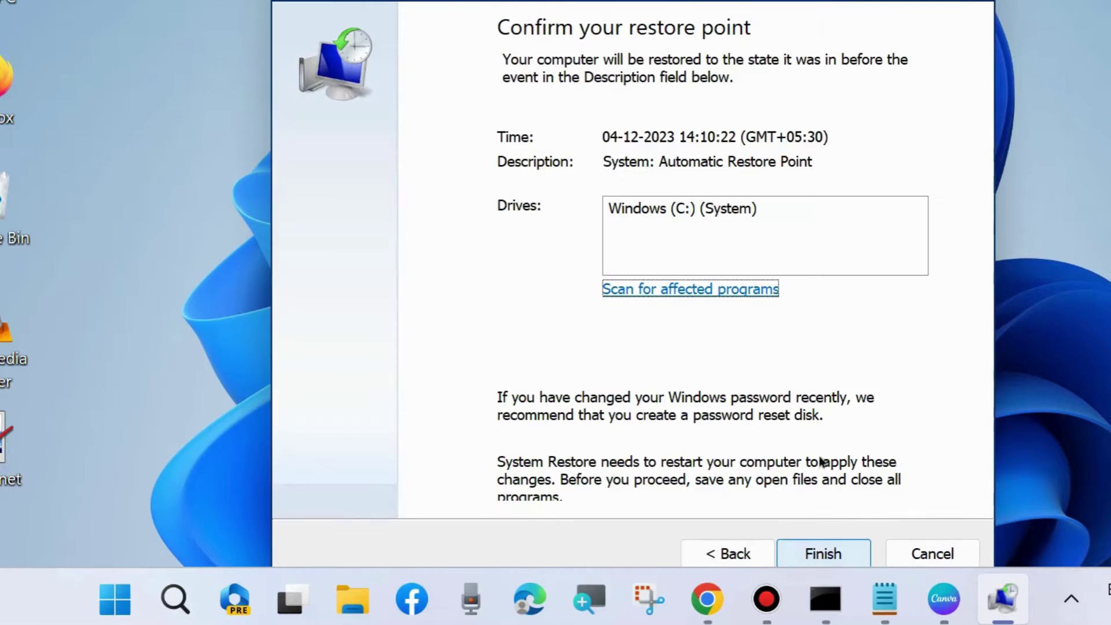